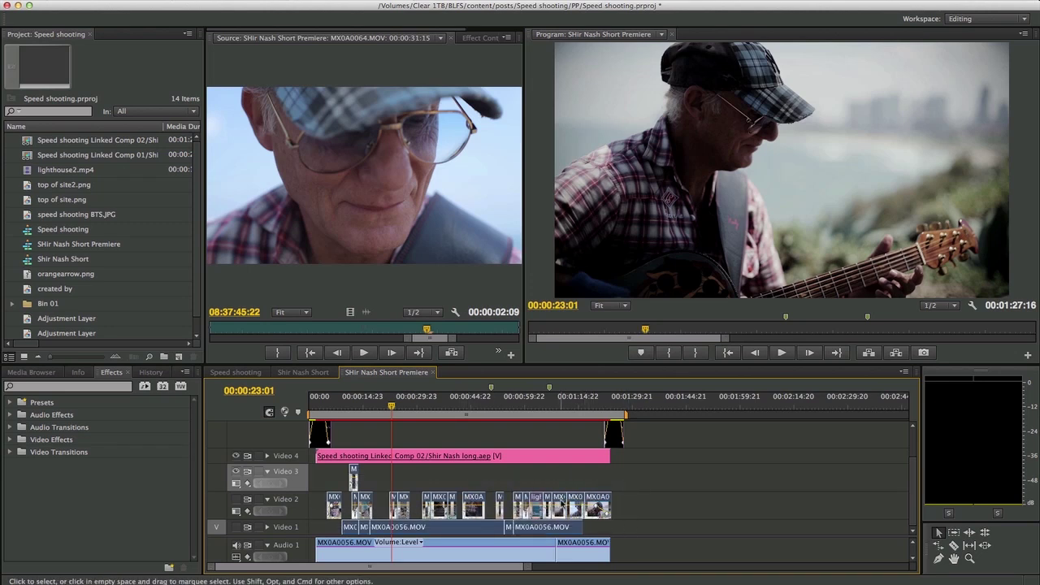
# Check the options available for the selected clips and select the linked After Effects composition clip on Video 4.
pyautogui.rightClick(563, 498)
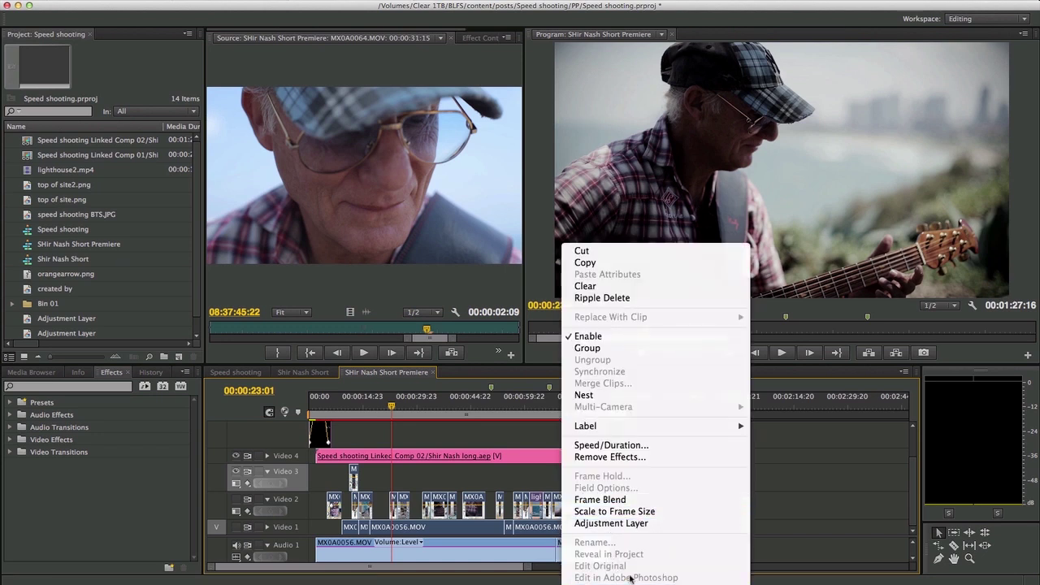
pyautogui.click(497, 482)
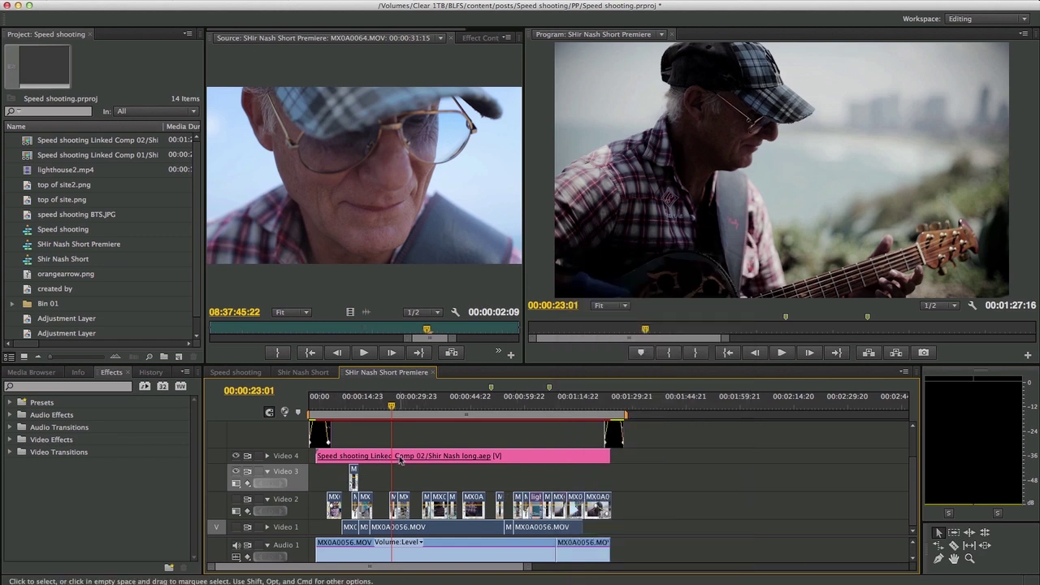
pyautogui.click(546, 457)
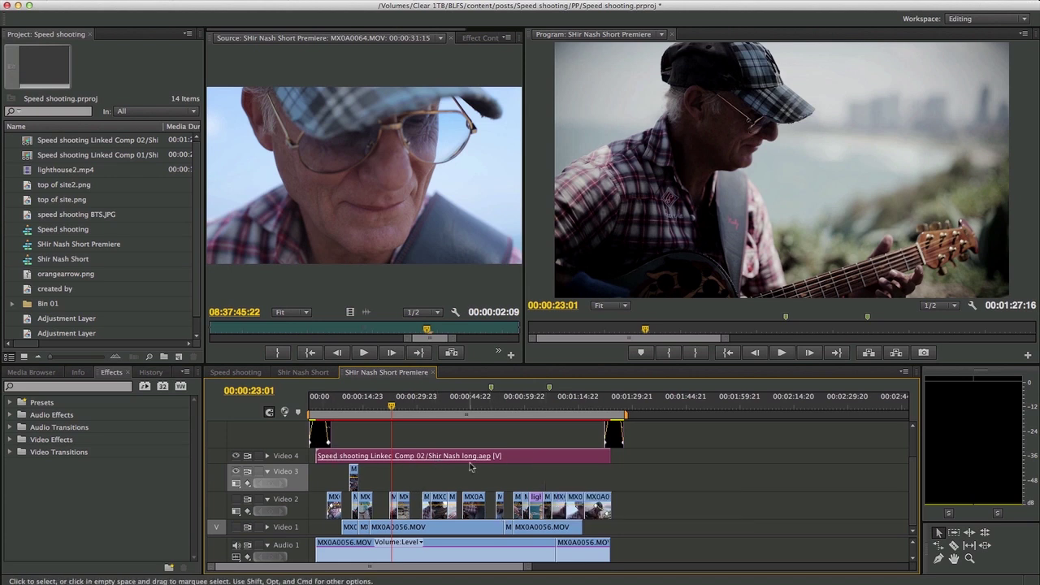
# Switch to After Effects and examine the individual footage layers of Speed shooting Linked Comp 02, from layer 28 down to layer 50.
pyautogui.hotkey('ctrl', 'Up')
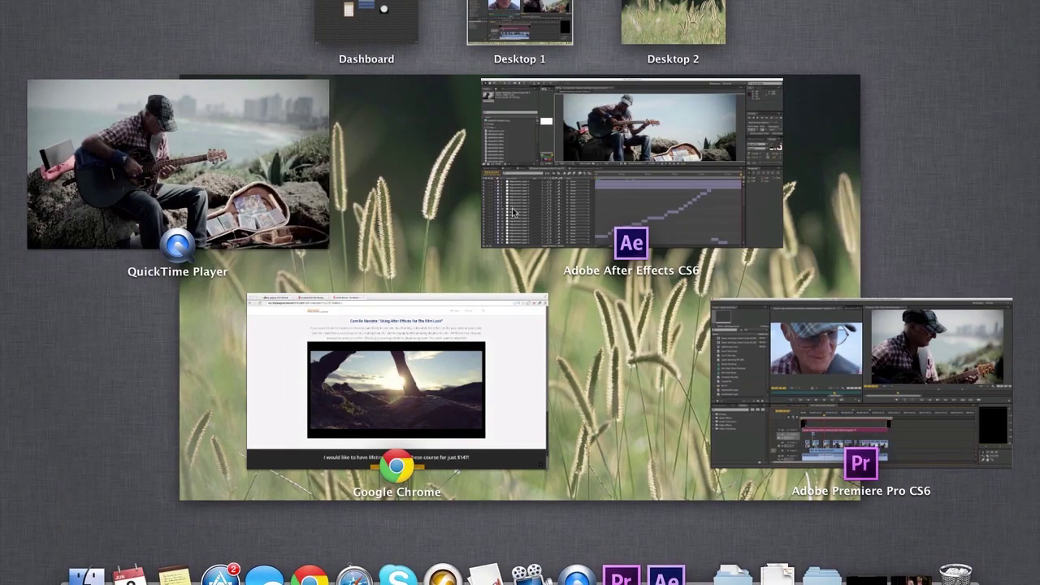
pyautogui.click(599, 213)
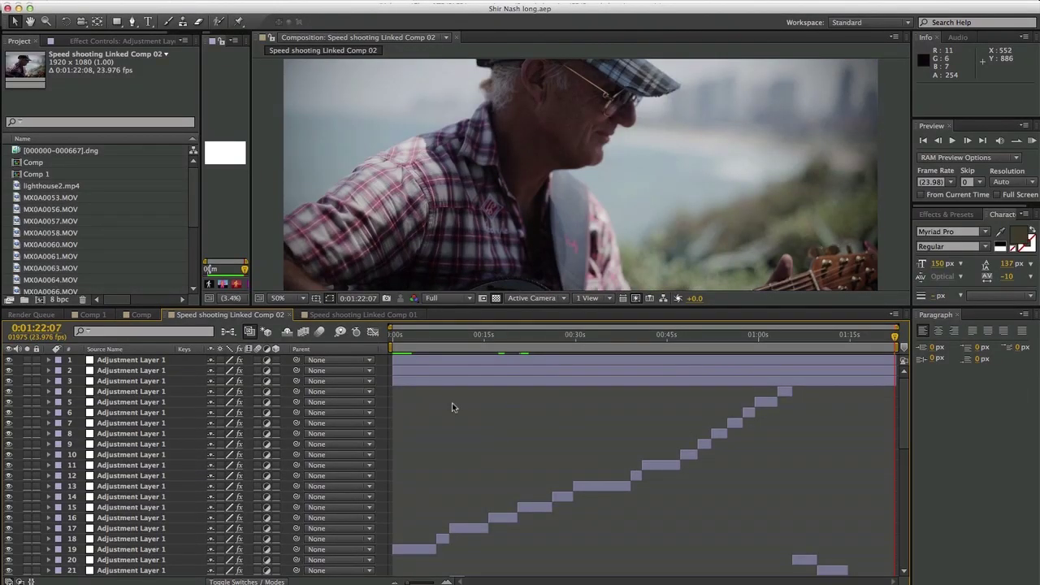
pyautogui.scroll(-5, 453, 406)
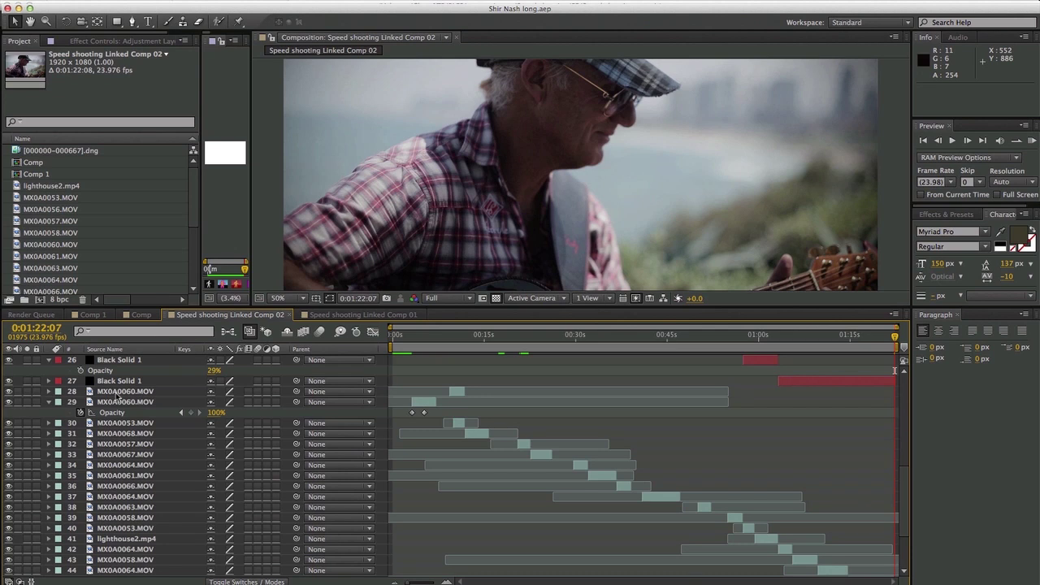
pyautogui.click(117, 393)
pyautogui.click(120, 403)
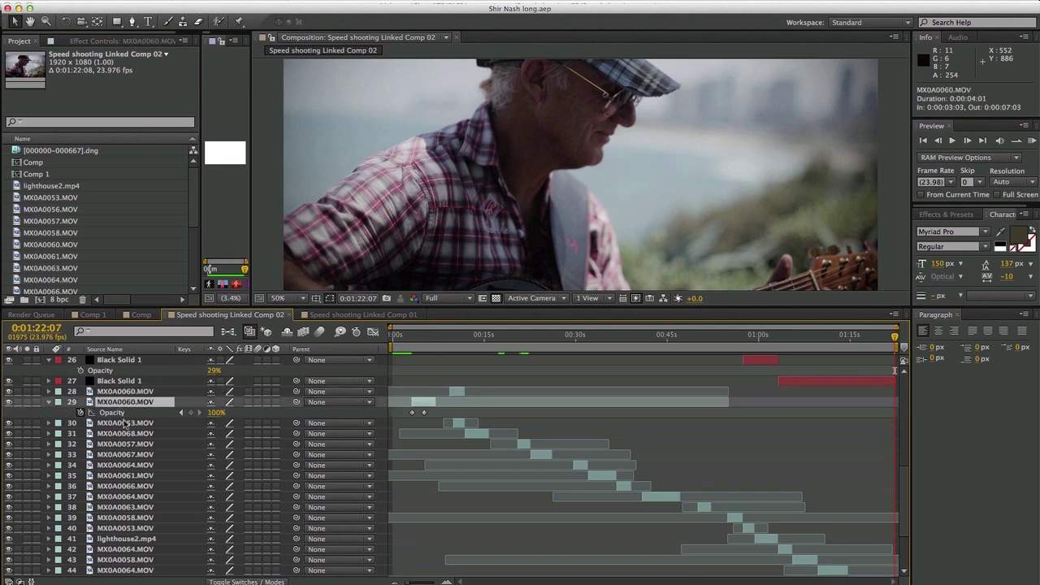
pyautogui.click(124, 423)
pyautogui.click(127, 434)
pyautogui.scroll(-2, 130, 455)
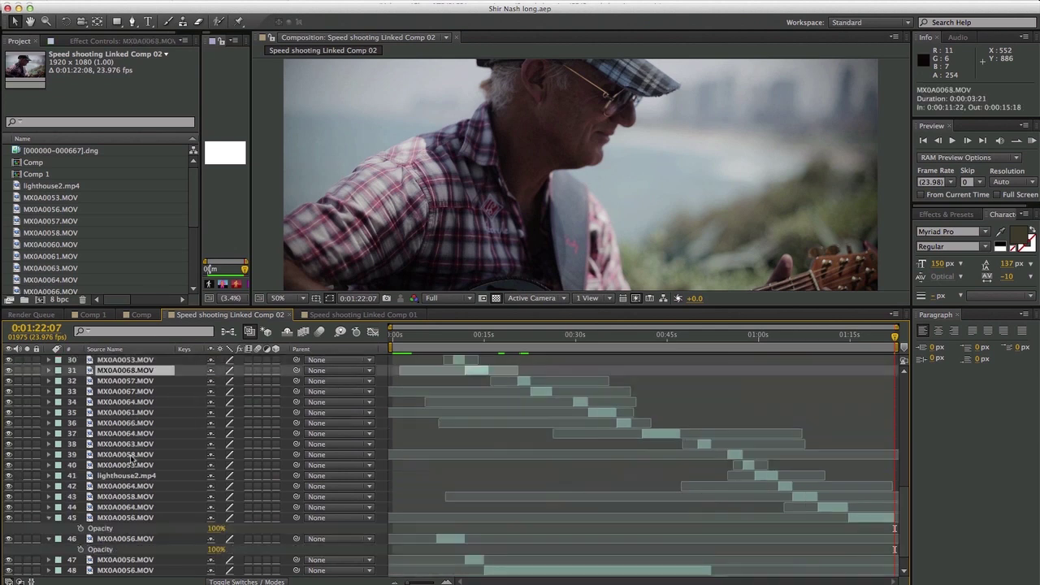
pyautogui.scroll(-1, 132, 459)
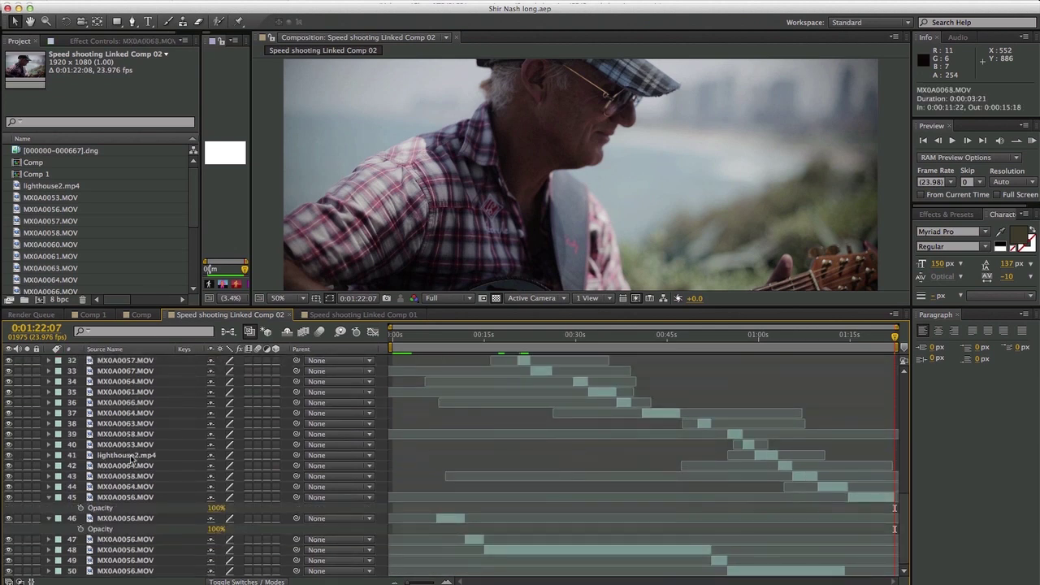
pyautogui.click(499, 551)
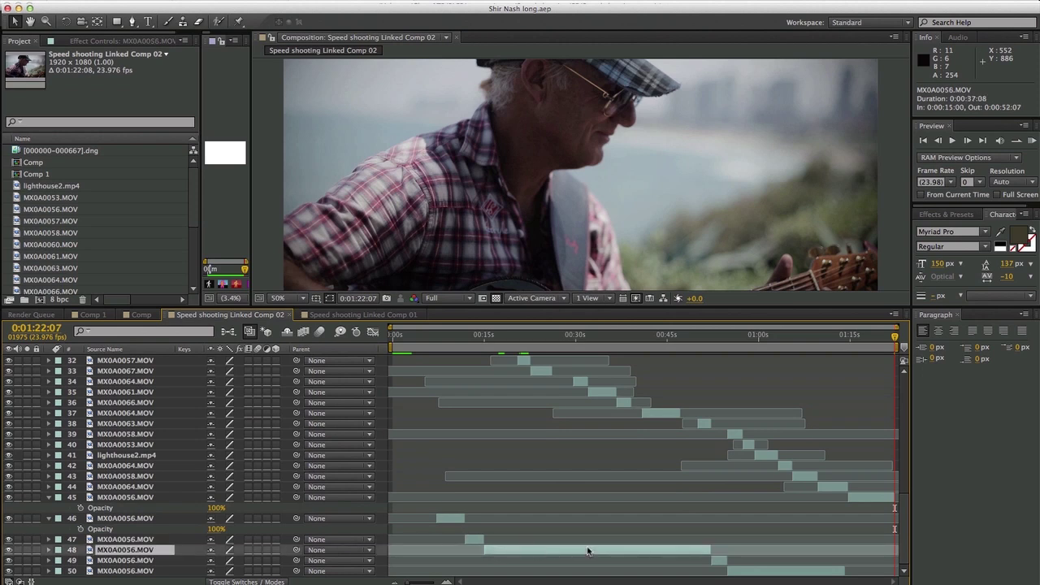
# Select the MX0A0060.MOV layer 29 and preview the composition at 0:00:05:19 and 0:00:07:22.
pyautogui.scroll(2, 577, 533)
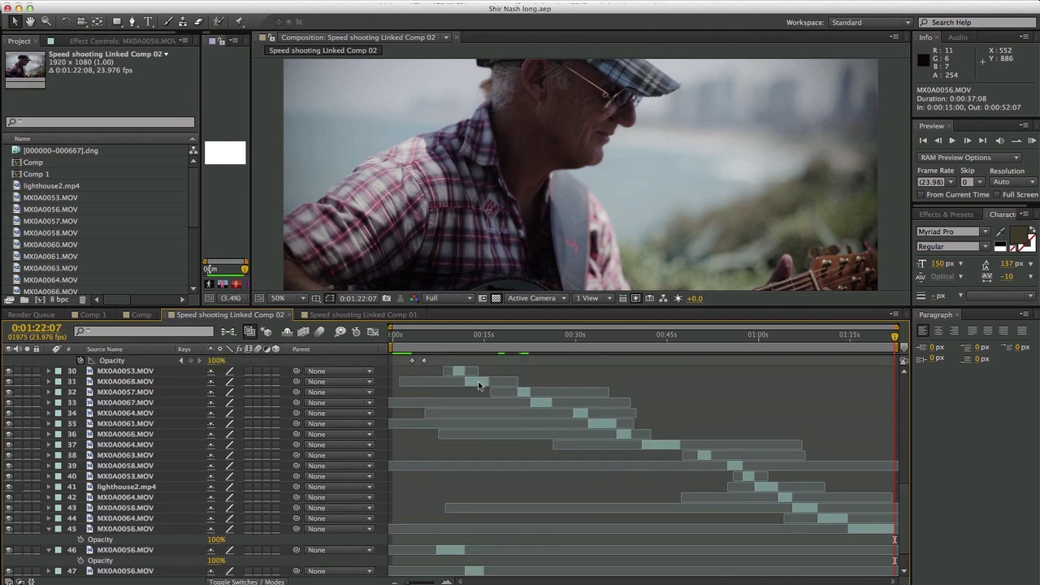
pyautogui.scroll(6, 463, 375)
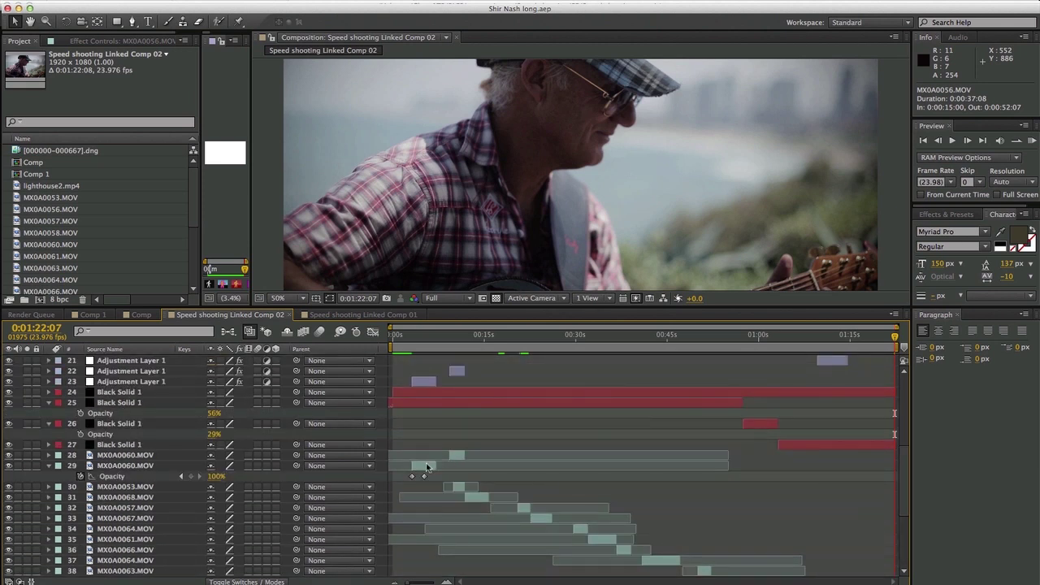
pyautogui.click(427, 466)
pyautogui.click(428, 337)
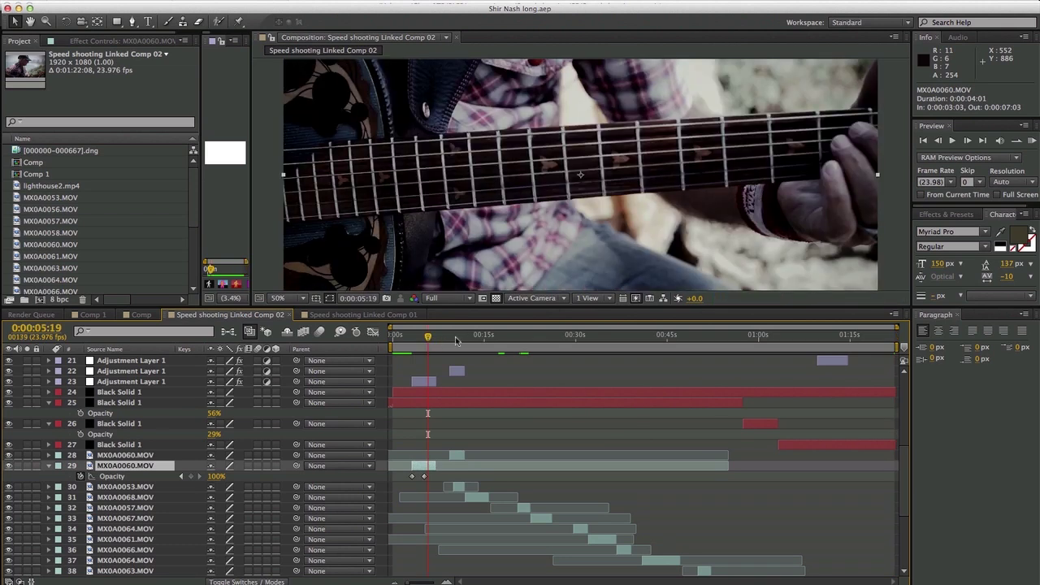
pyautogui.click(440, 337)
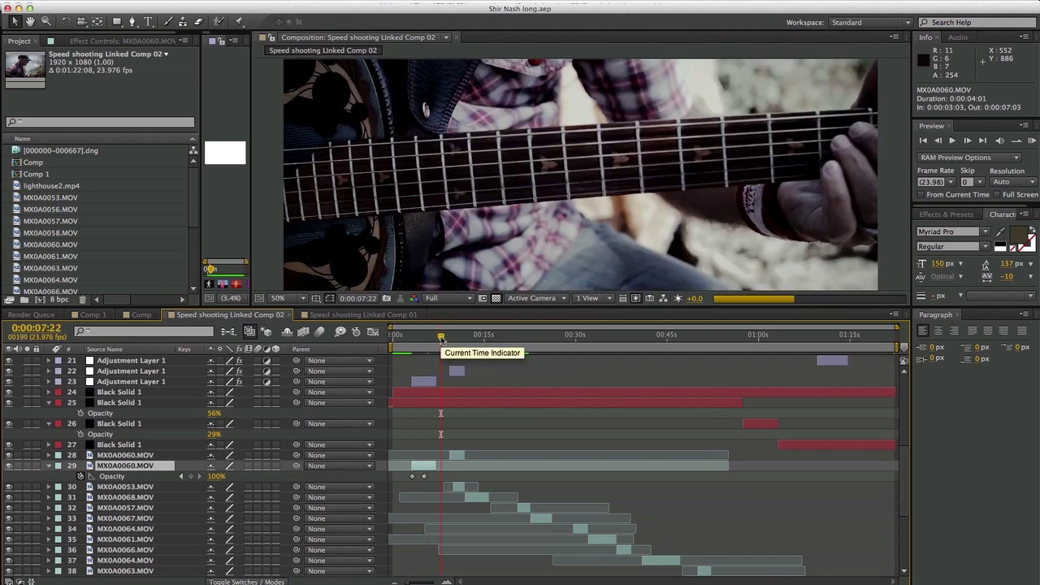
# Inspect layer 29 in a closer timeline view and place the playhead where its clip ends, at 0:00:07:04.
pyautogui.press('=')
pyautogui.press('=')
pyautogui.press('=')
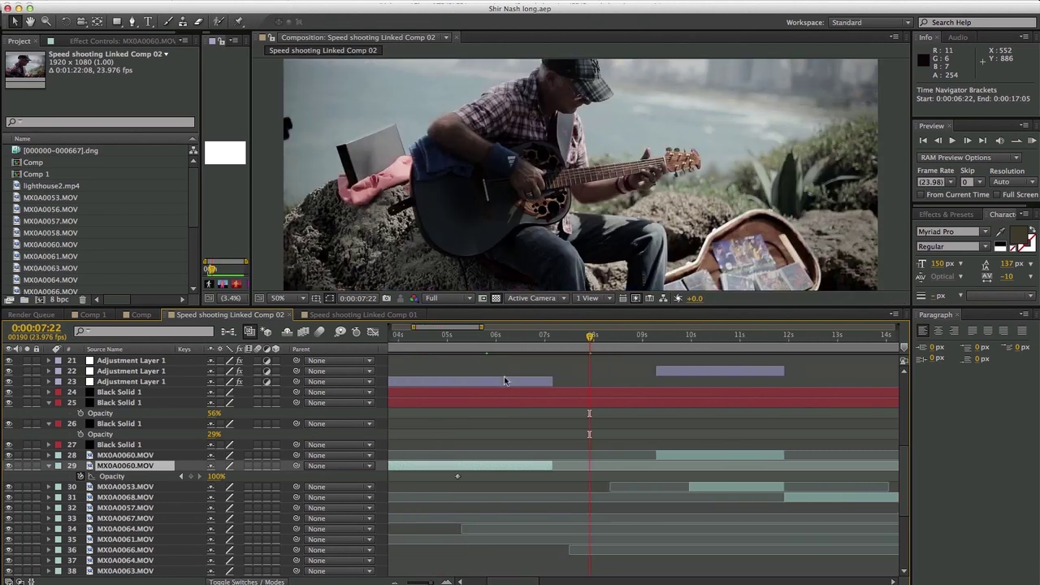
pyautogui.moveTo(514, 341); pyautogui.dragTo(498, 339)
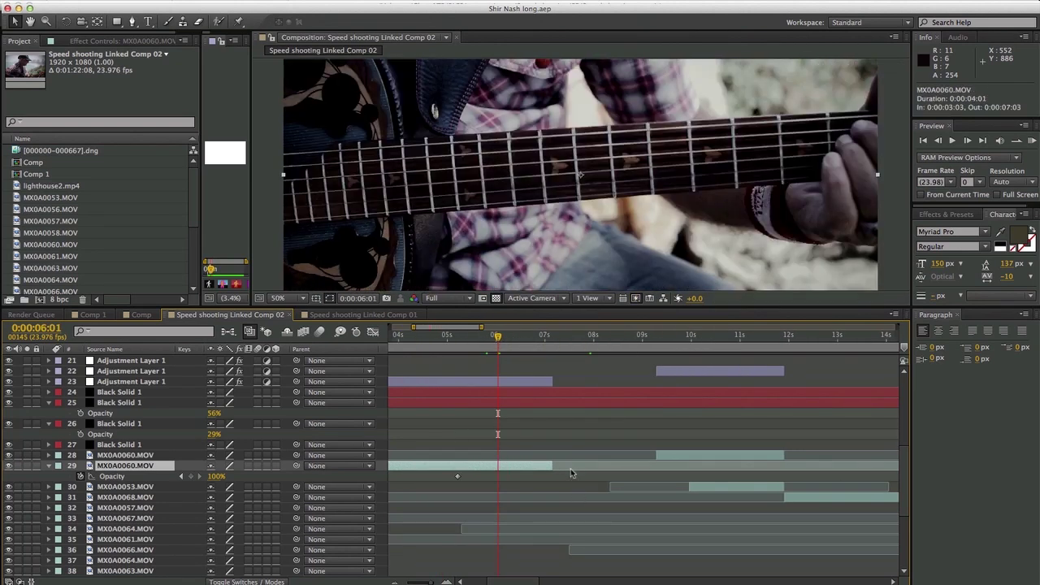
pyautogui.click(546, 336)
pyautogui.moveTo(546, 337); pyautogui.dragTo(552, 336)
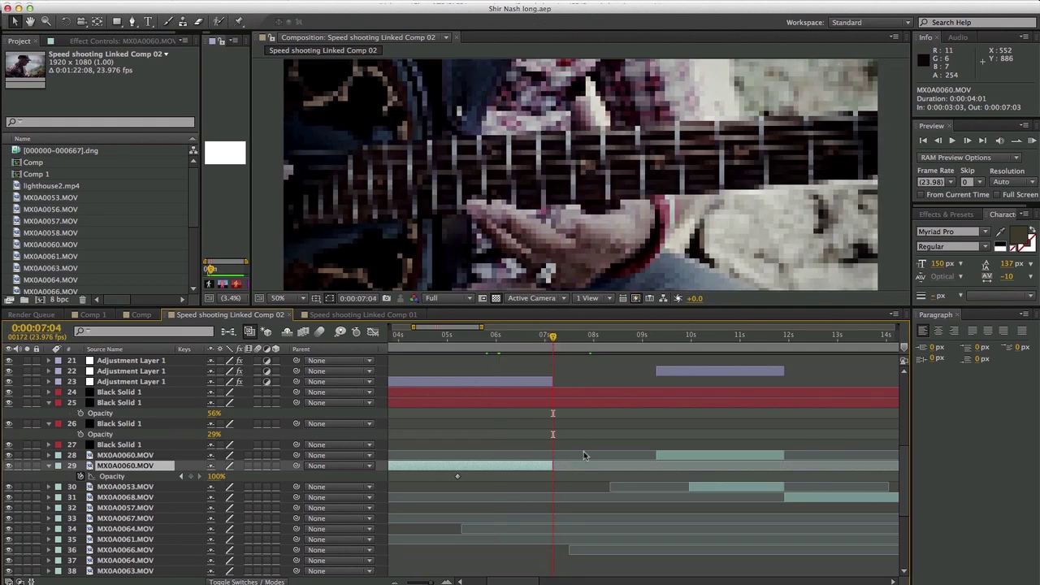
# Review the layers active at the cut and move the playhead to the start of layer 28's clip at 0:00:09:07.
pyautogui.scroll(-5, 583, 451)
pyautogui.scroll(14, 584, 456)
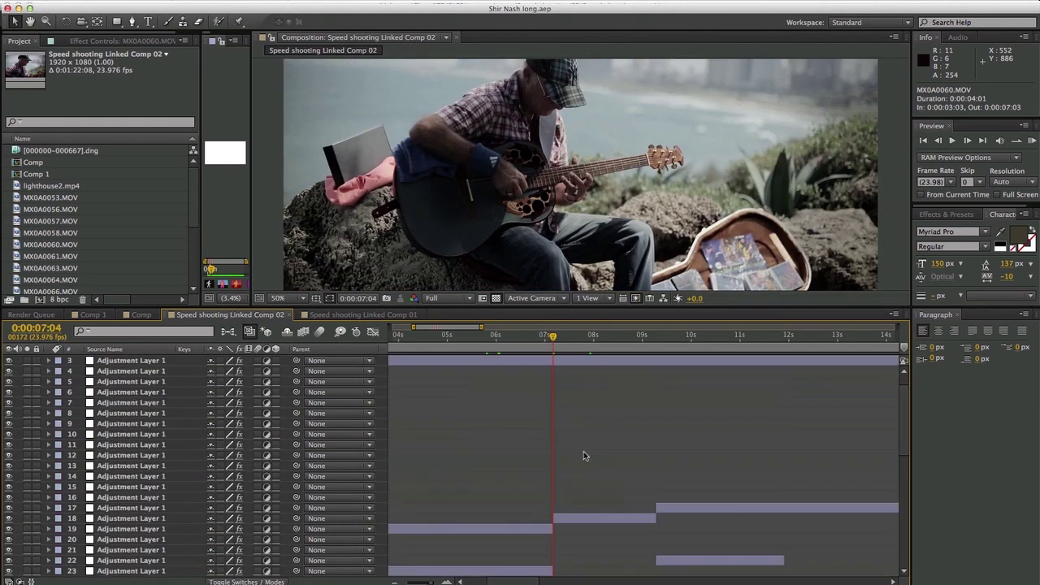
pyautogui.scroll(-14, 584, 455)
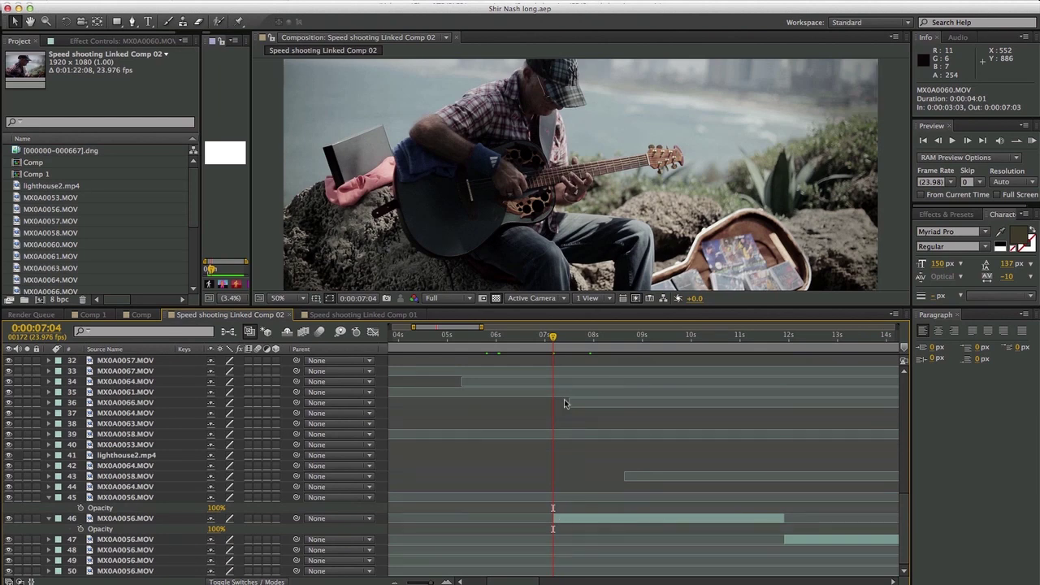
pyautogui.moveTo(553, 337); pyautogui.dragTo(657, 337)
pyautogui.scroll(4, 667, 414)
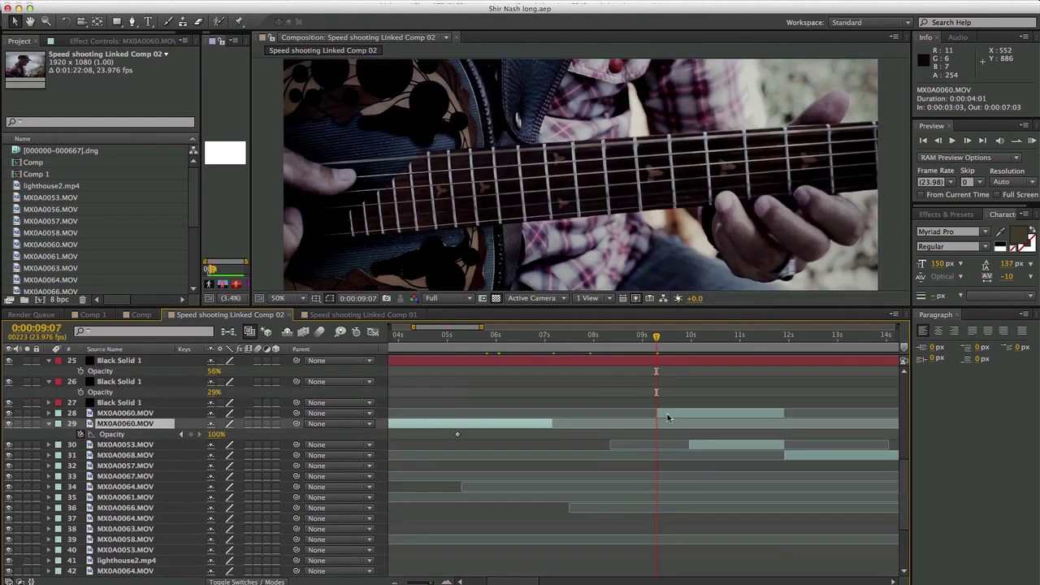
# Compare layer 28 with the underlying MX0A0056.MOV layer 46 at 0:00:09:16, selecting each one.
pyautogui.click(674, 345)
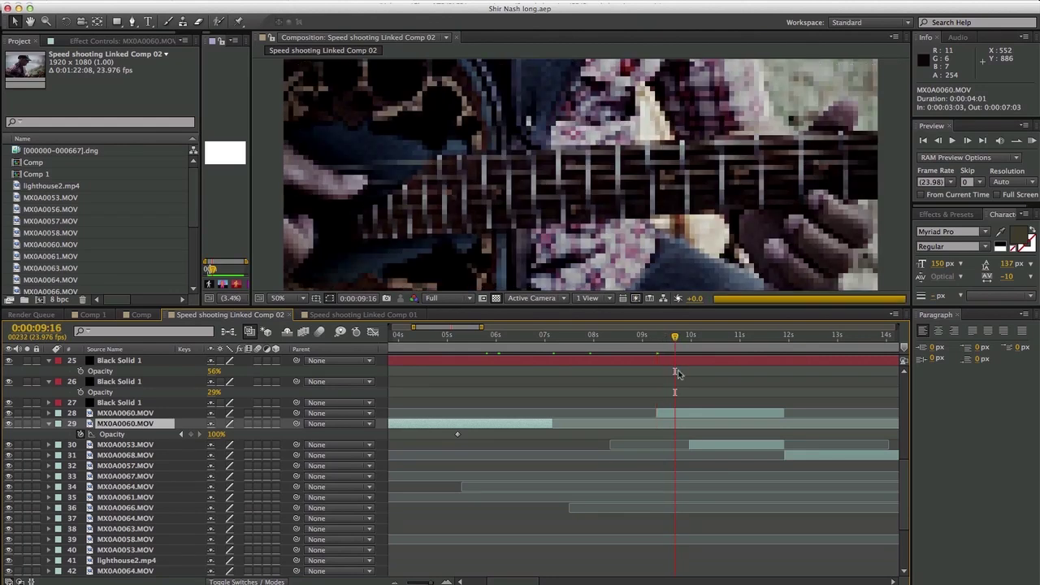
pyautogui.click(669, 415)
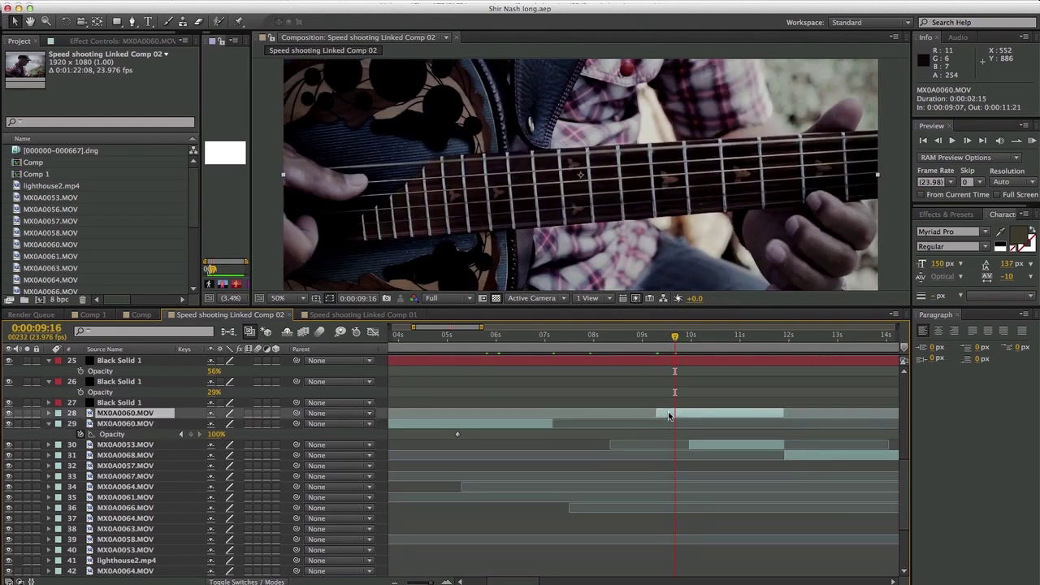
pyautogui.scroll(-4, 668, 411)
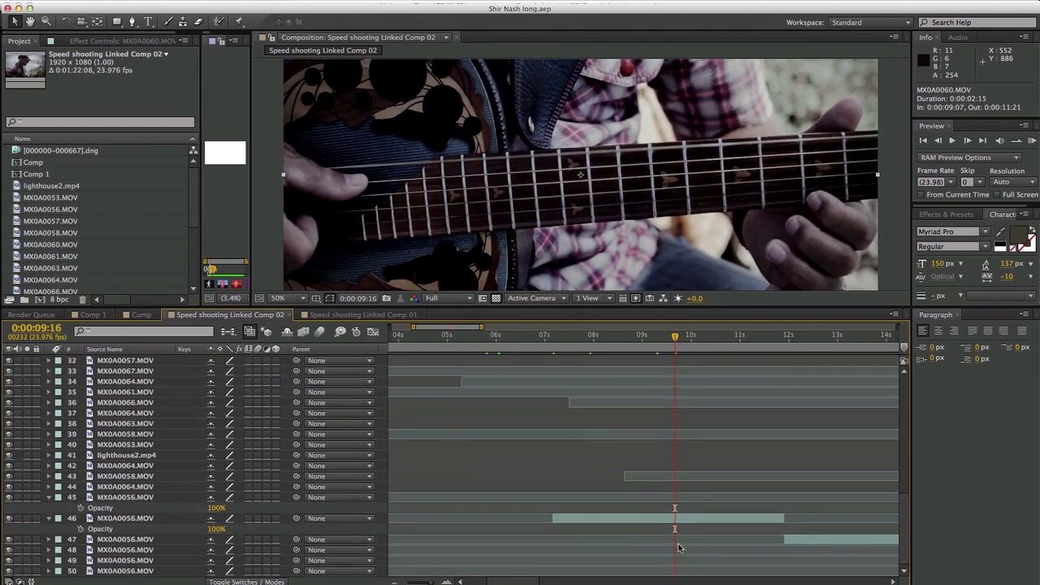
pyautogui.click(667, 520)
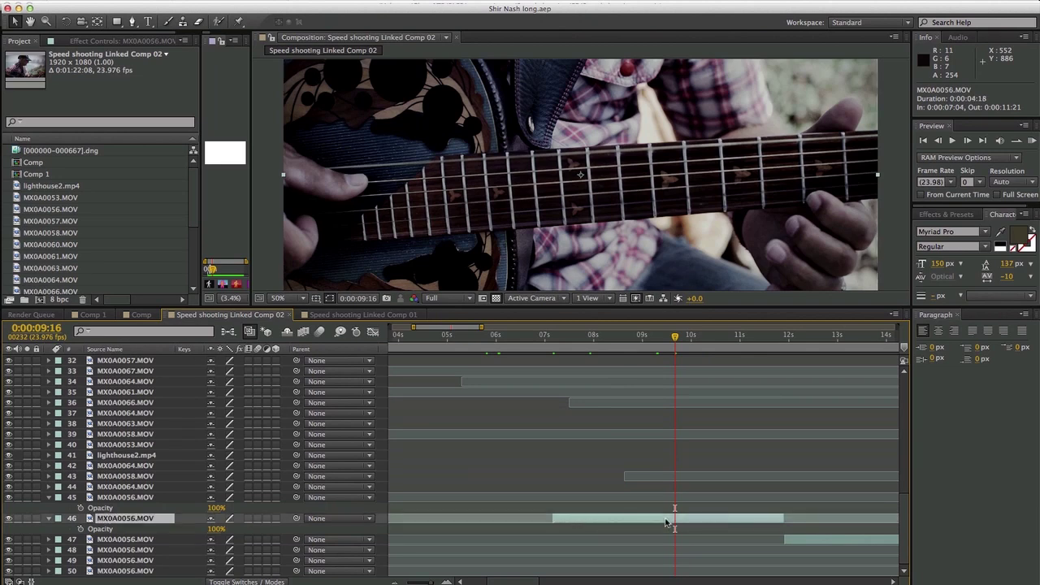
# Switch to Premiere Pro and compare the linked composition on Video 4 with the MX0A0057.MOV clip on Video 2.
pyautogui.hotkey('ctrl', 'Up')
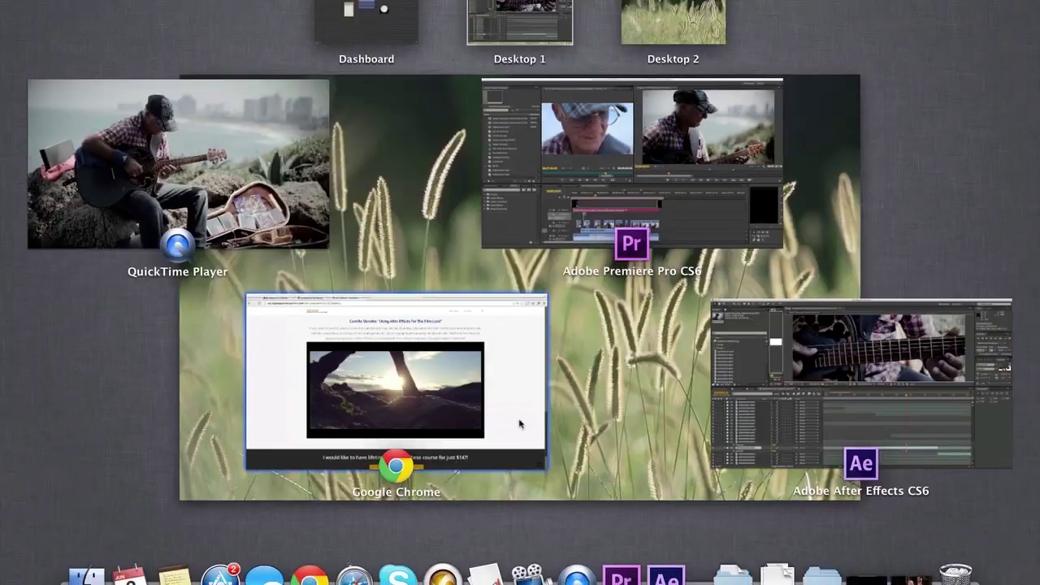
pyautogui.click(580, 213)
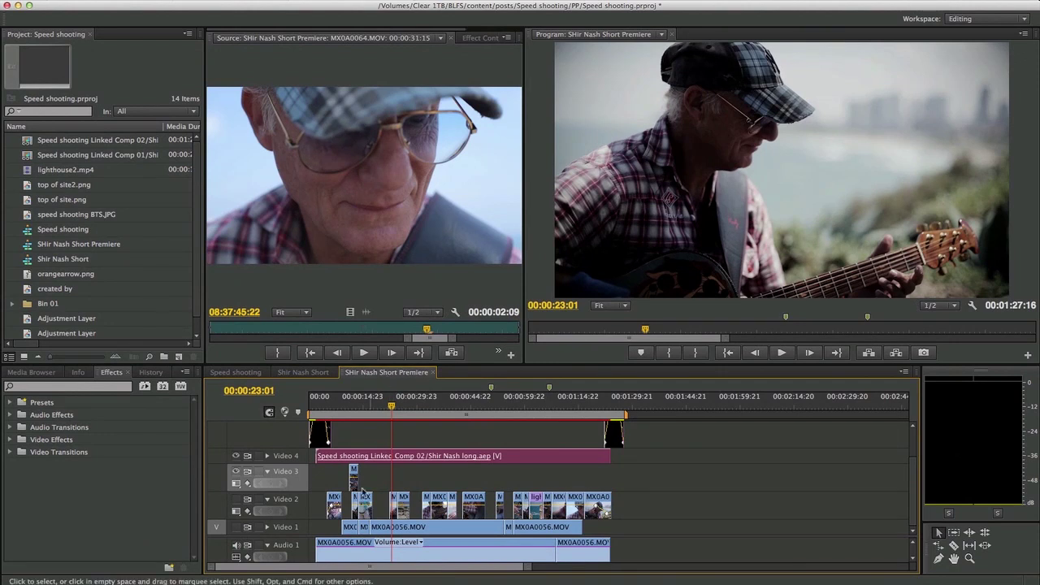
pyautogui.click(395, 456)
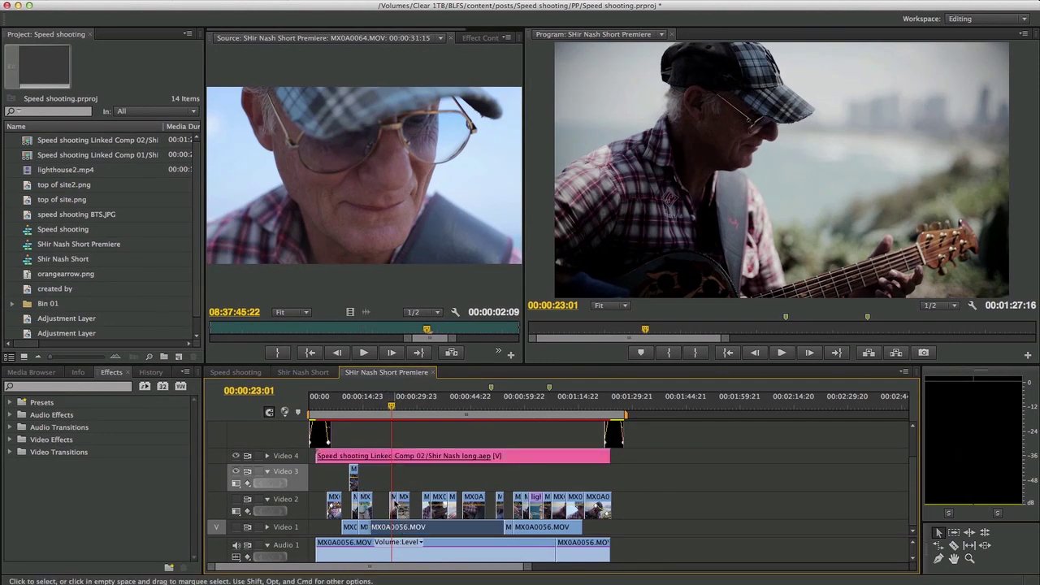
pyautogui.click(393, 500)
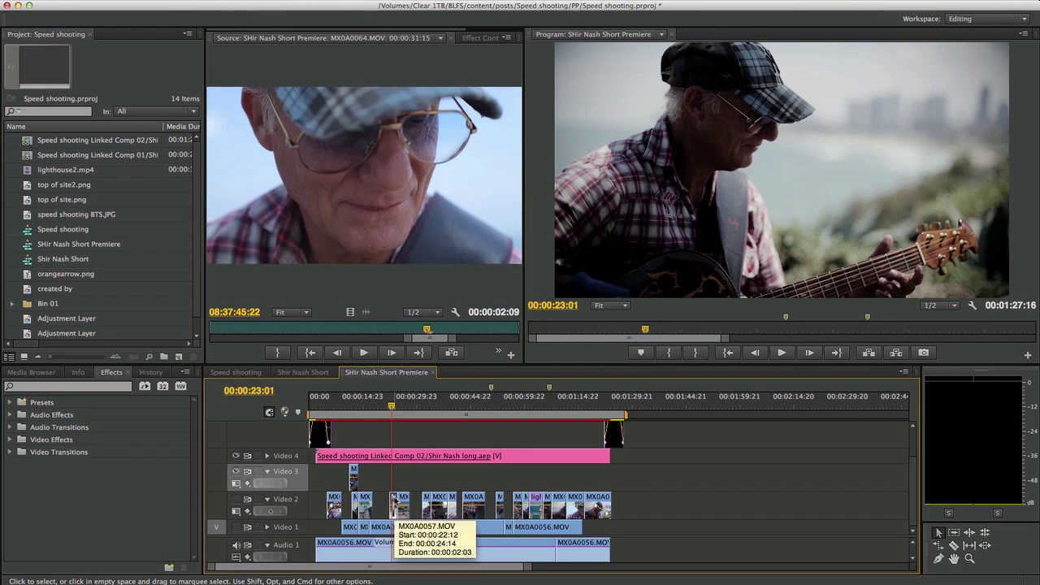
# Switch back to After Effects, show the whole composition's timeline, and preview the footage from 0:00:05:14 to 0:00:14:12.
pyautogui.hotkey('ctrl', 'Up')
pyautogui.click(596, 230)
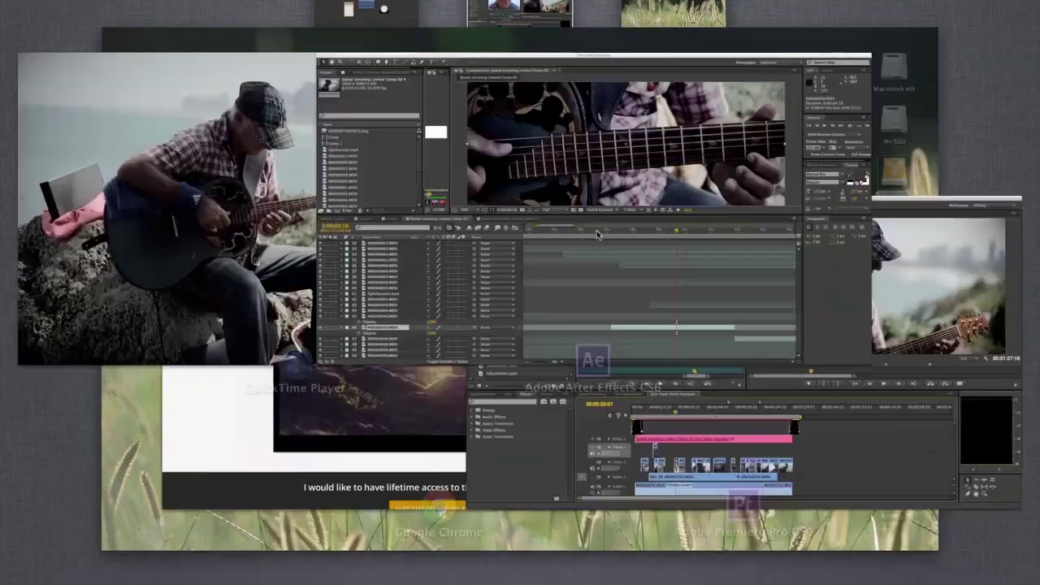
pyautogui.press('-')
pyautogui.press('-')
pyautogui.press('-')
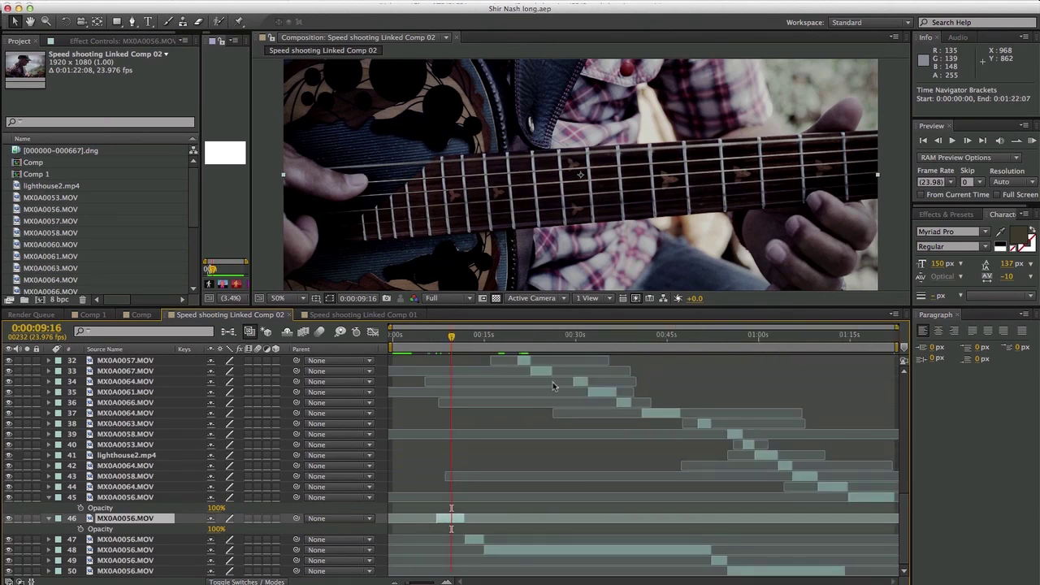
pyautogui.scroll(1, 553, 379)
pyautogui.scroll(9, 552, 383)
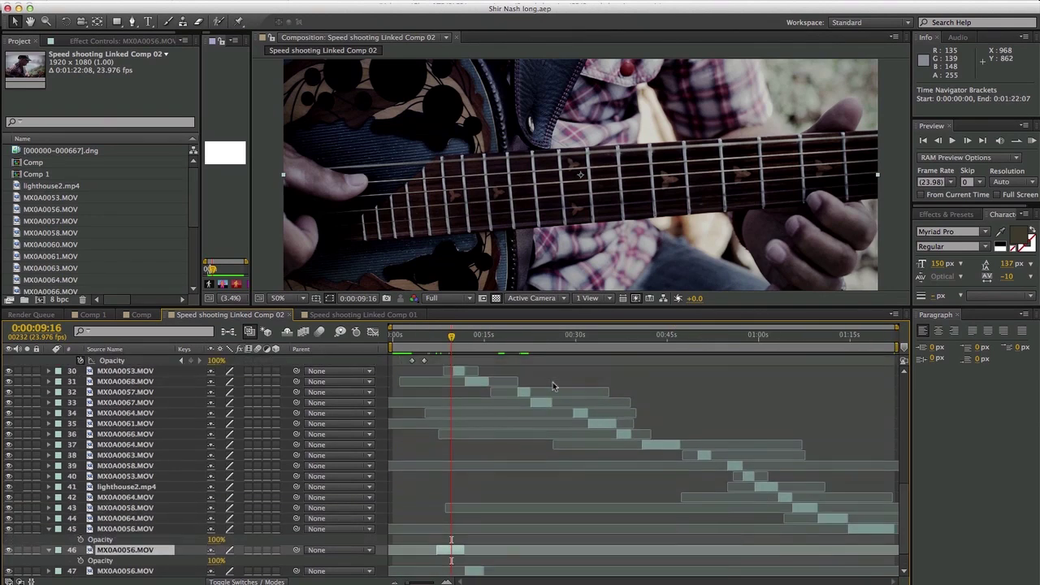
pyautogui.click(426, 339)
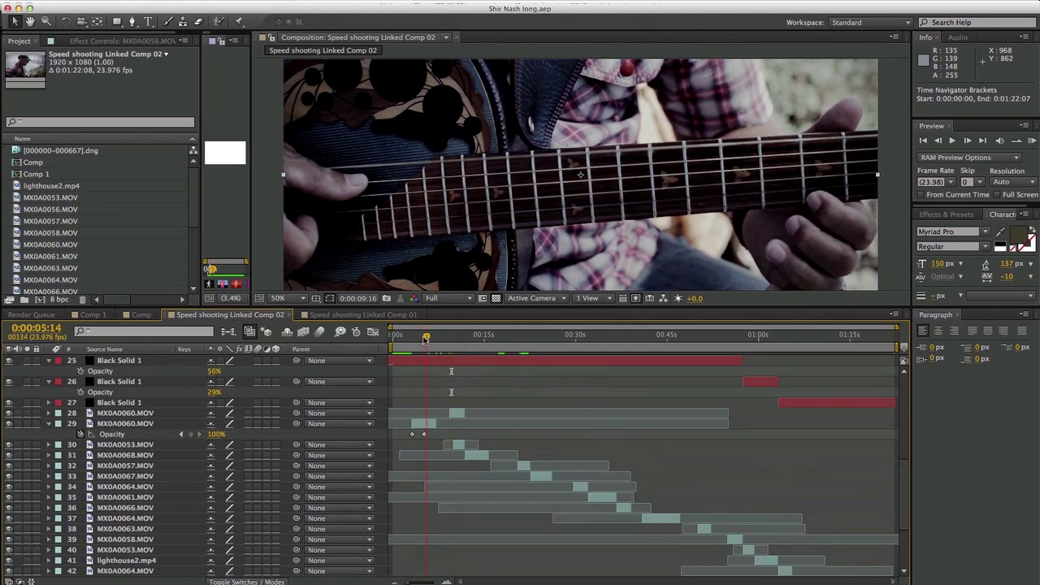
pyautogui.moveTo(426, 336); pyautogui.dragTo(483, 341)
# Examine the black solids and the adjustment layers stacked above the footage, up to layer 1.
pyautogui.scroll(9, 460, 467)
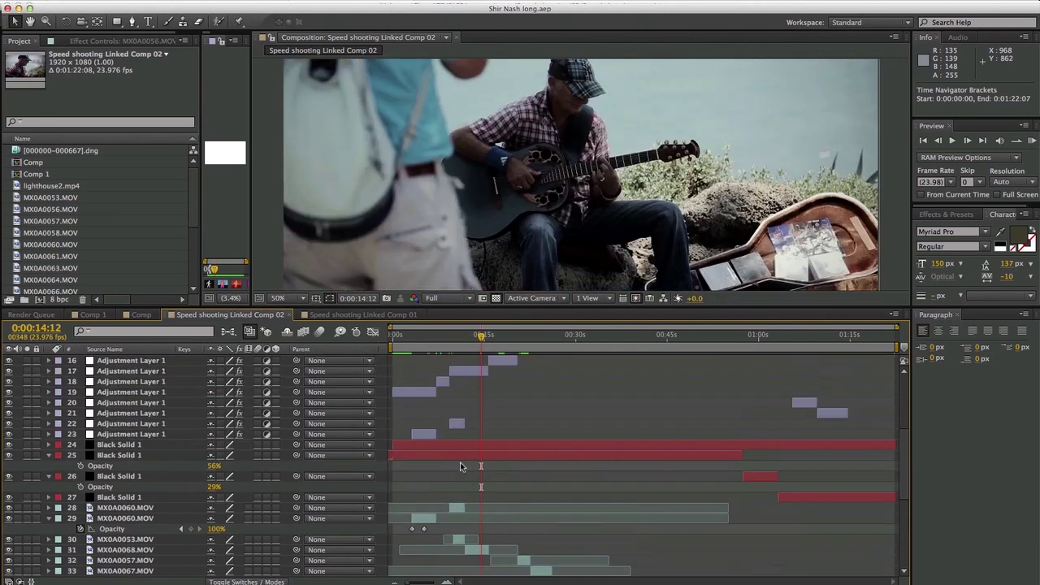
pyautogui.scroll(4, 460, 467)
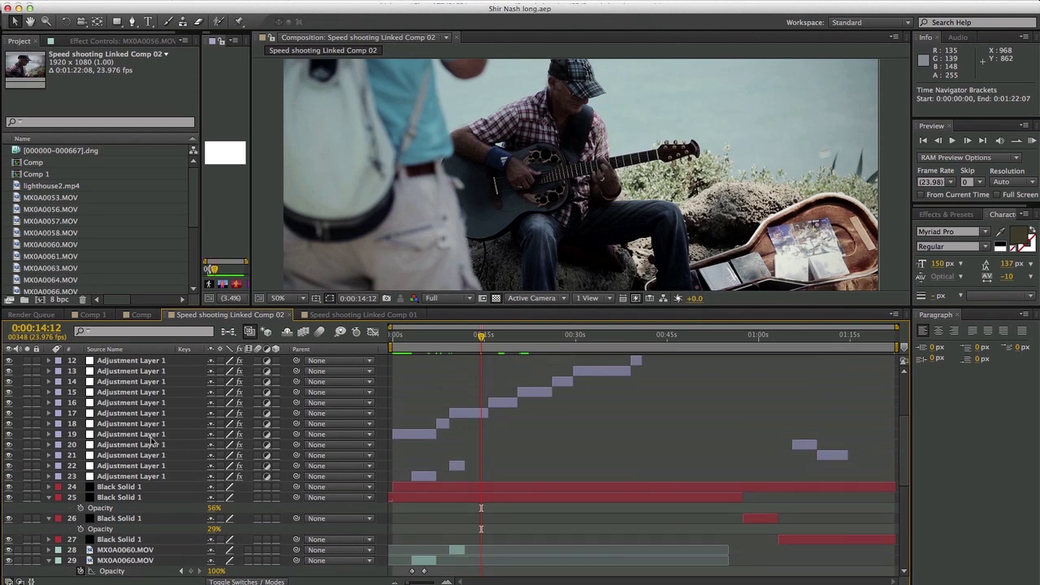
pyautogui.scroll(11, 439, 427)
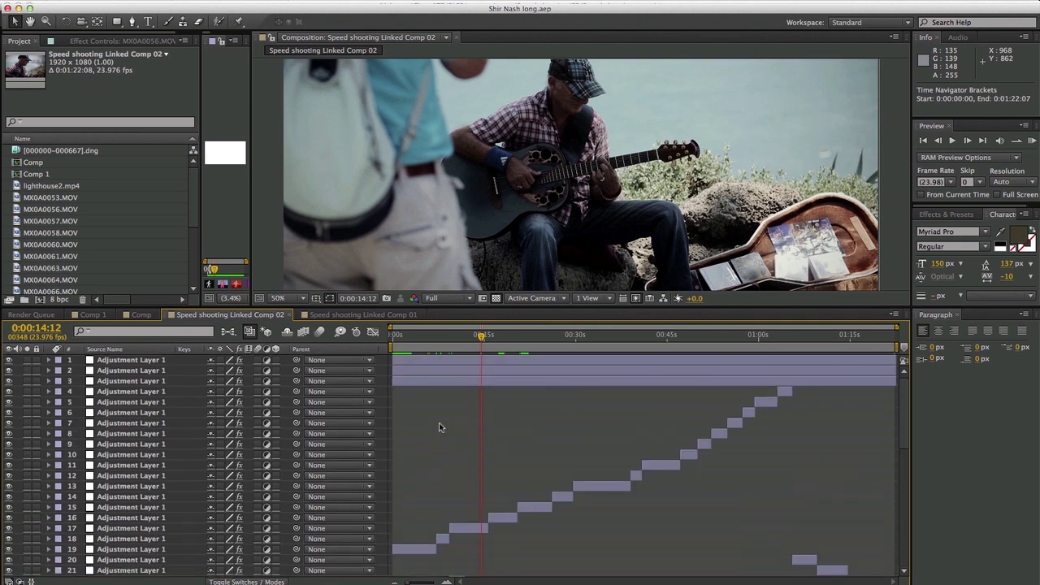
# Examine how the adjustment layers stack above the black solids and footage, with the time set to 0:00:03:21.
pyautogui.scroll(-10, 439, 427)
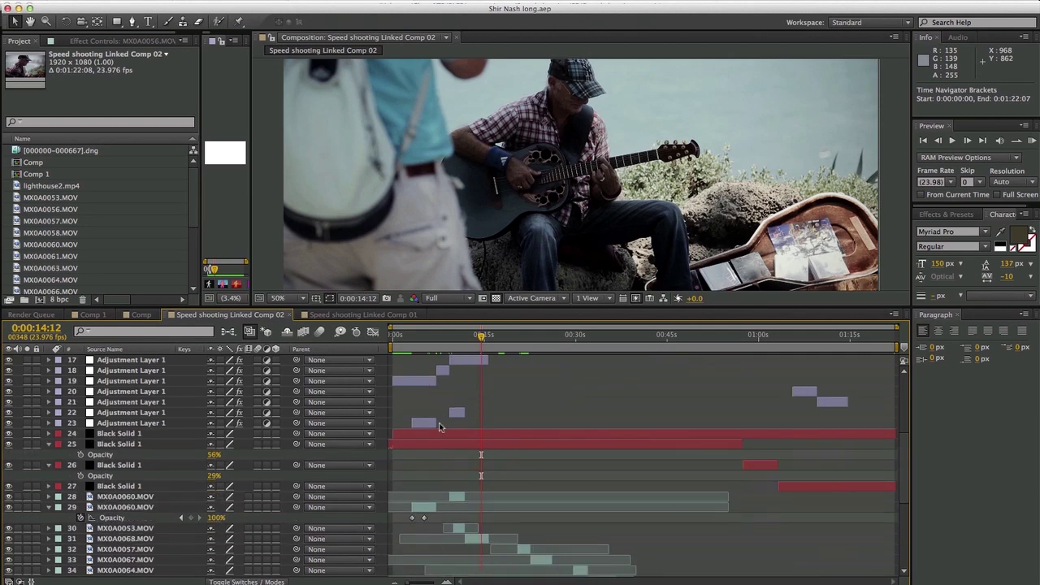
pyautogui.scroll(10, 439, 427)
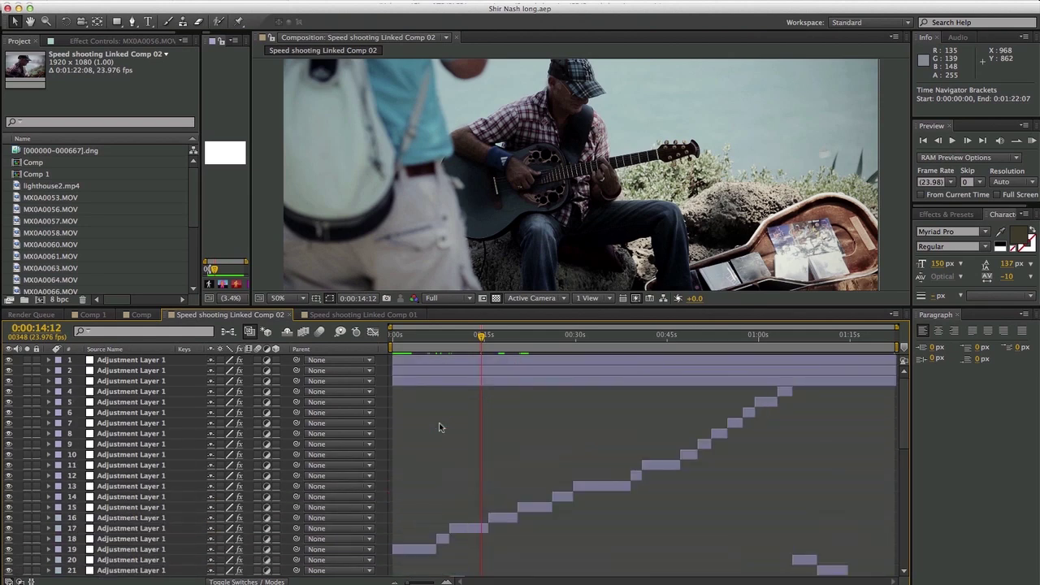
pyautogui.click(416, 336)
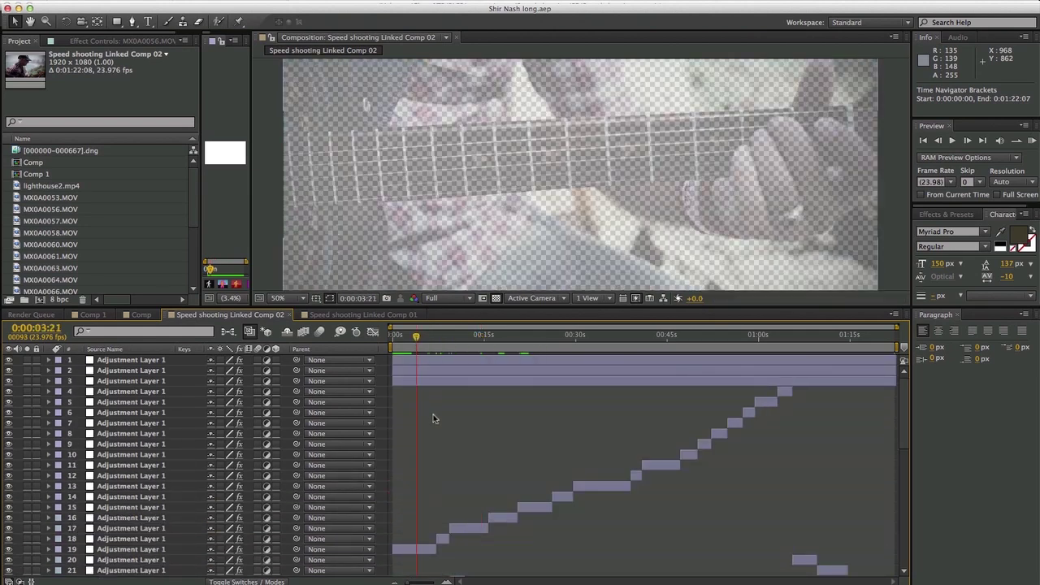
pyautogui.scroll(-3, 434, 418)
pyautogui.scroll(3, 433, 418)
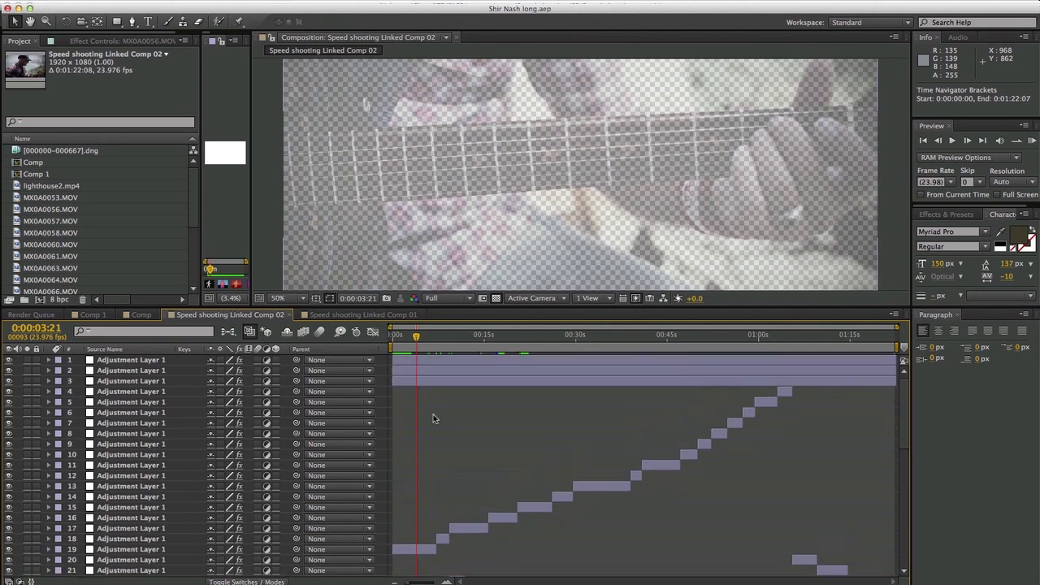
# Move the current time to 0:00:18:07 and set the composition view's magnification to 33.3%.
pyautogui.click(465, 335)
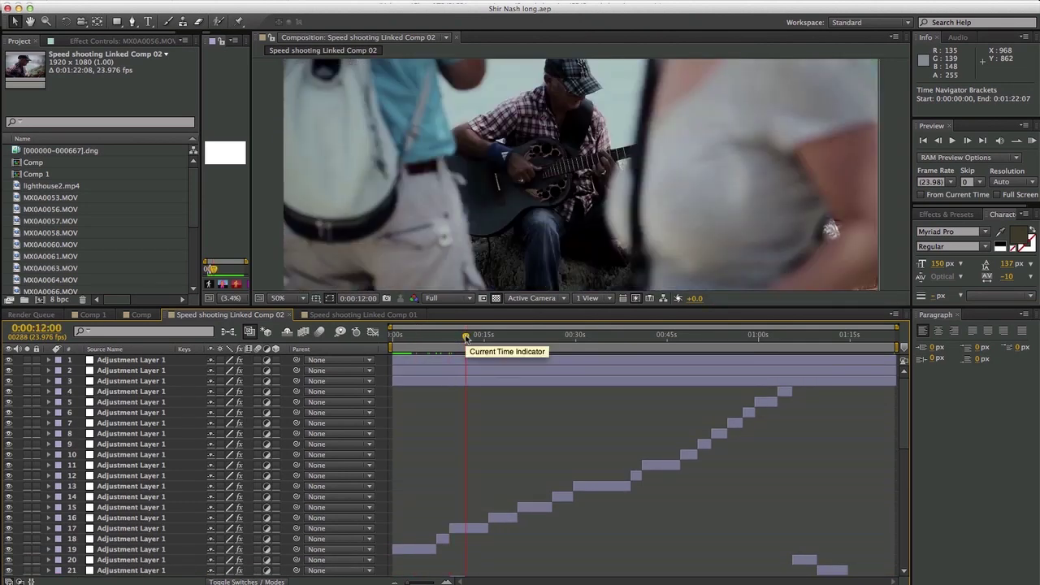
pyautogui.click(492, 337)
pyautogui.click(504, 338)
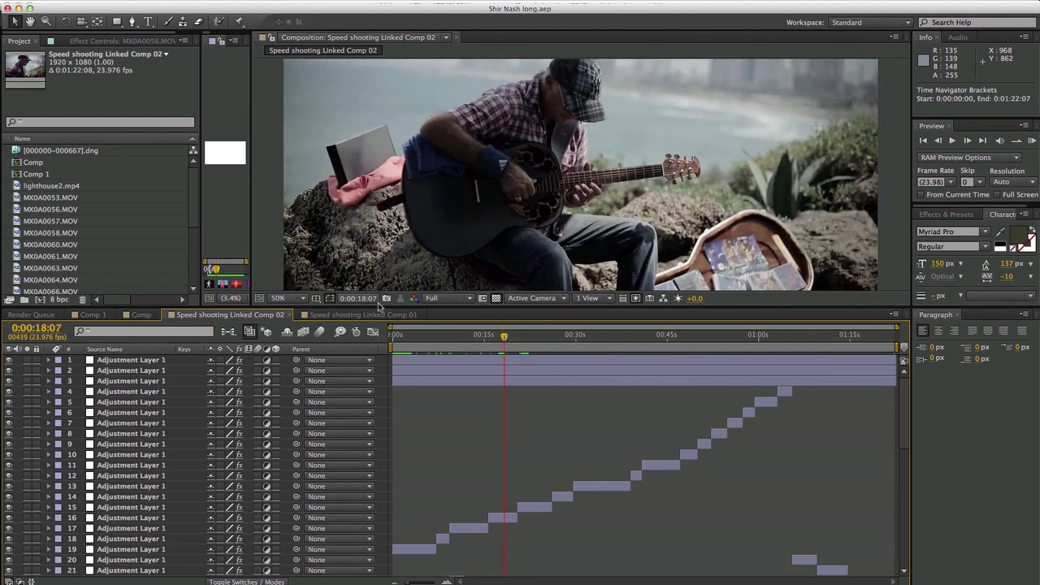
pyautogui.click(301, 300)
pyautogui.click(310, 321)
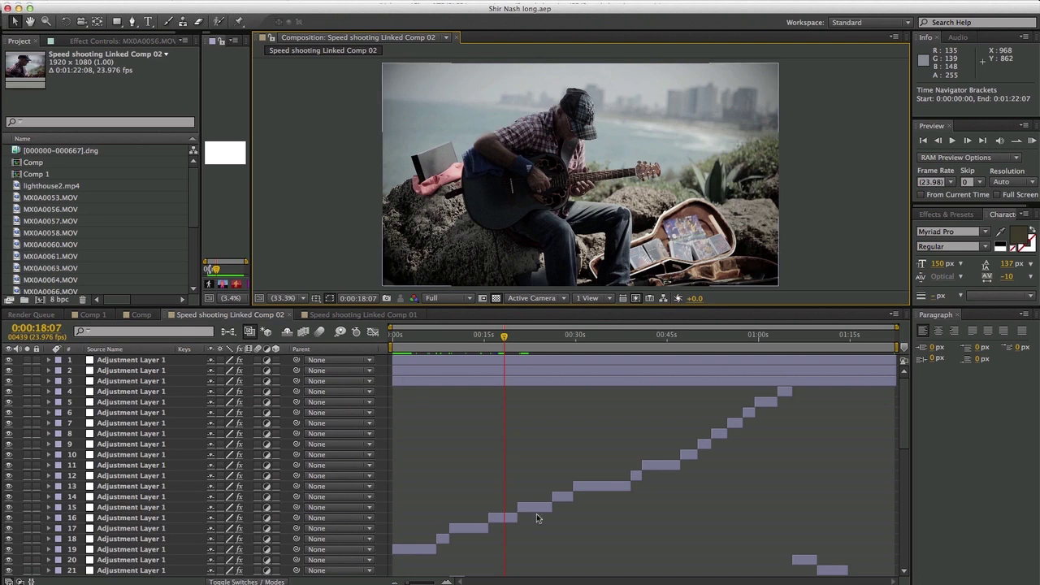
# Hide adjustment layer 16 and the three full-length adjustment layers 1 to 3.
pyautogui.click(507, 518)
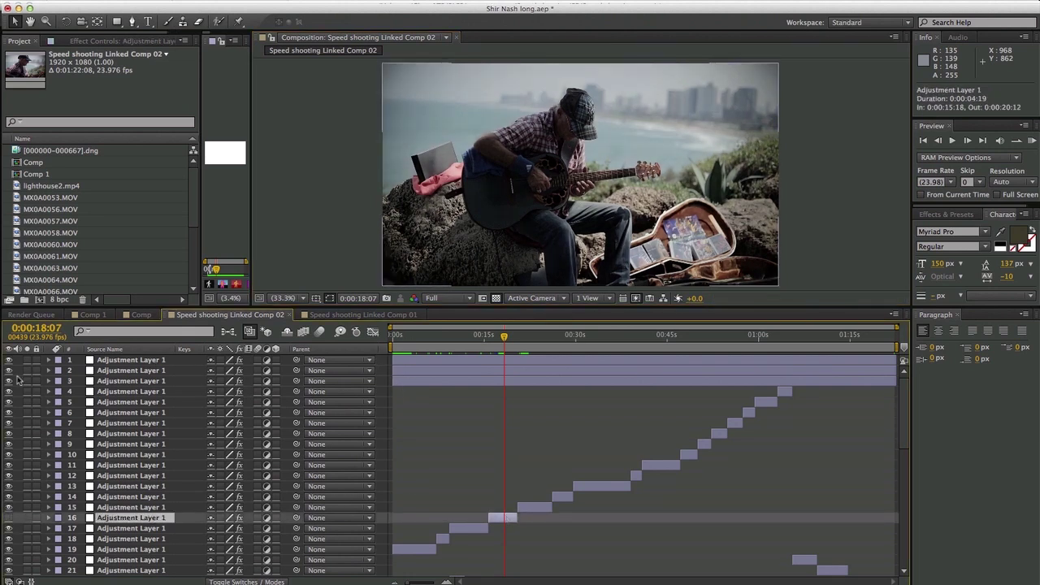
pyautogui.moveTo(9, 381); pyautogui.dragTo(9, 360)
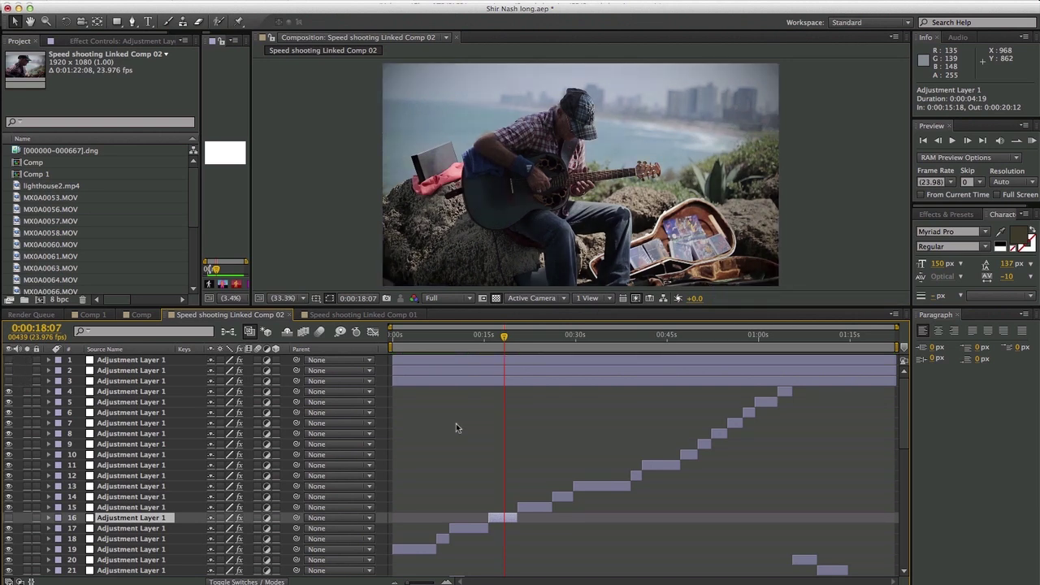
pyautogui.scroll(-3, 456, 428)
pyautogui.scroll(3, 456, 428)
# Compare the oval masks of Black Solid layers 24 and 25, and reveal layer 24's Opacity.
pyautogui.scroll(-5, 456, 423)
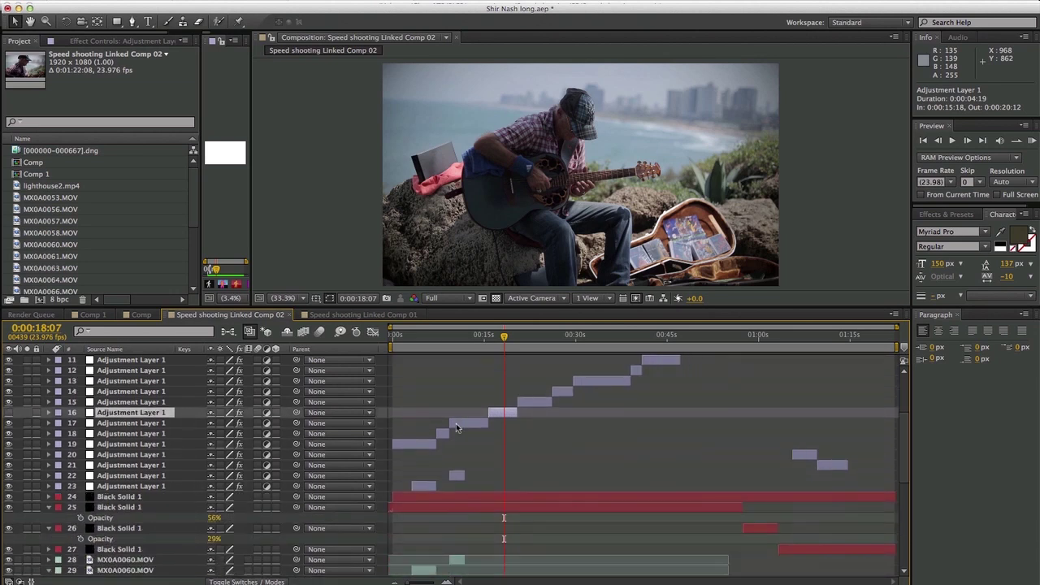
pyautogui.scroll(-1, 456, 428)
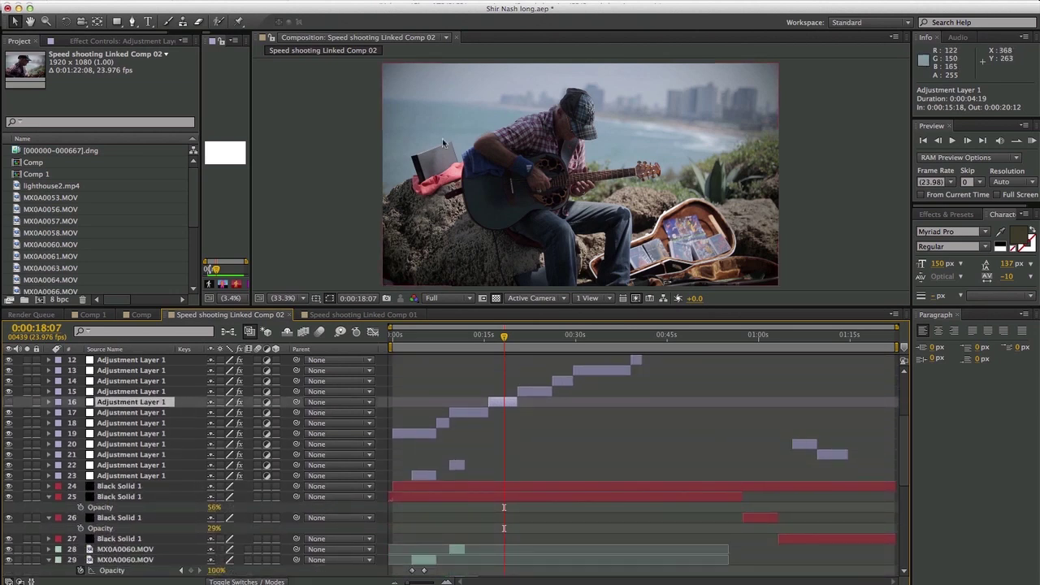
pyautogui.click(518, 498)
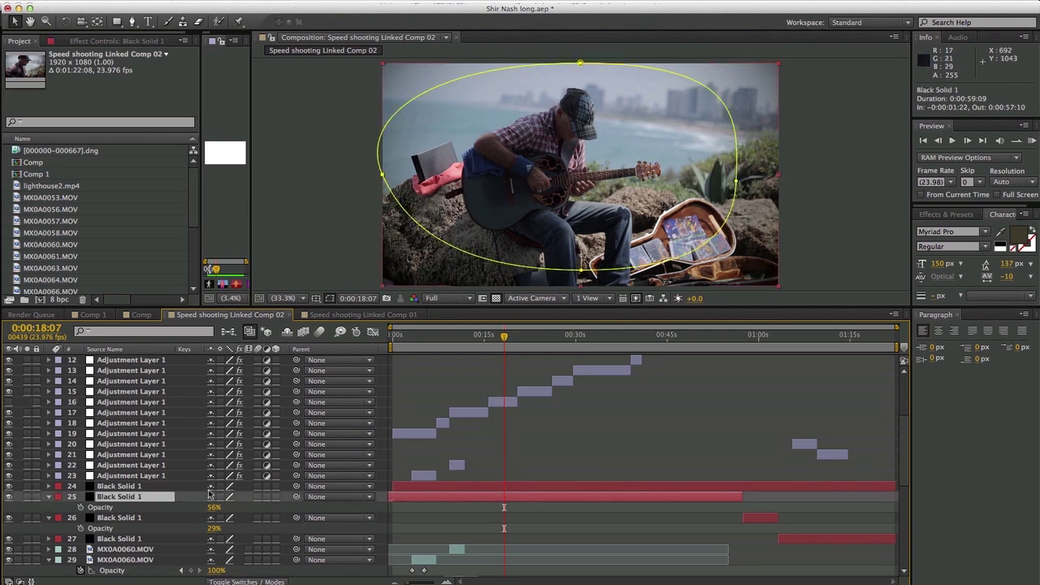
pyautogui.click(434, 487)
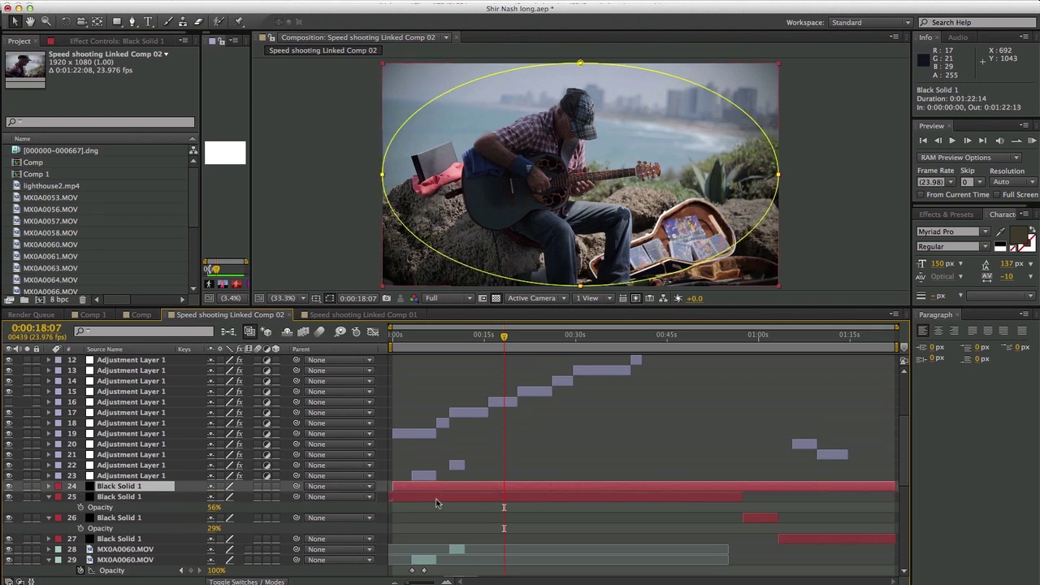
pyautogui.click(436, 496)
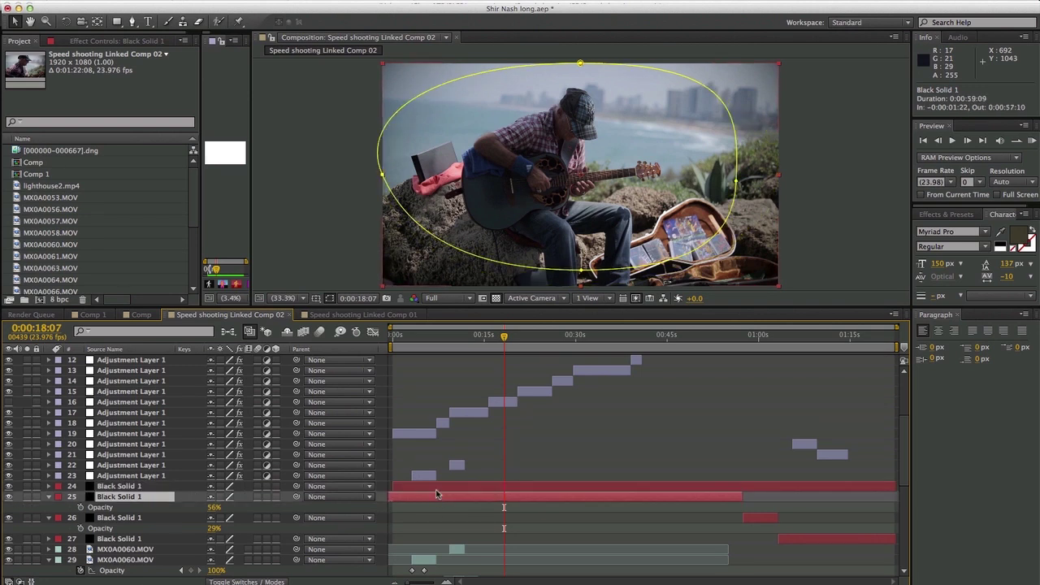
pyautogui.click(434, 488)
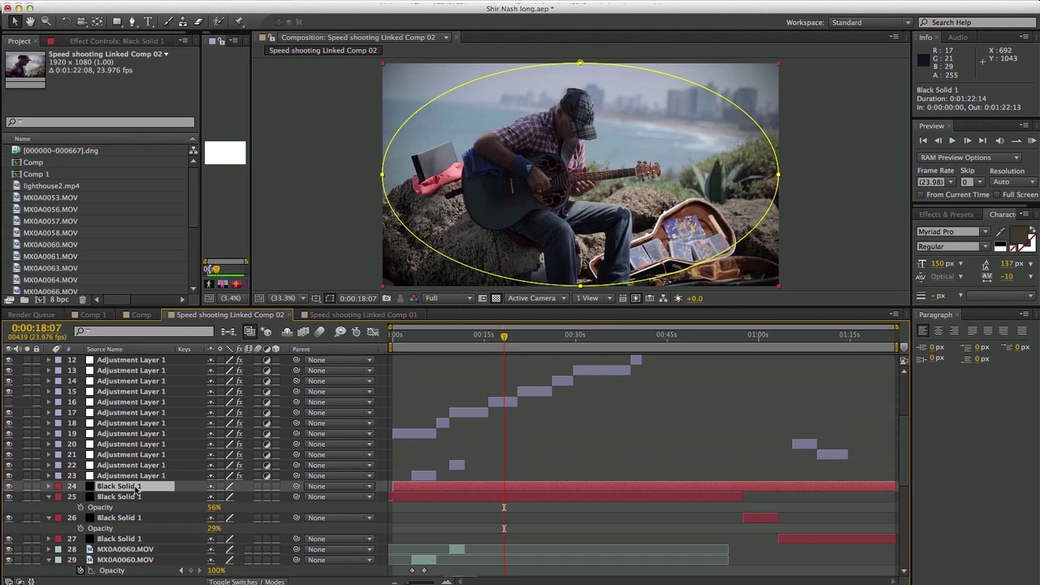
pyautogui.press('t')
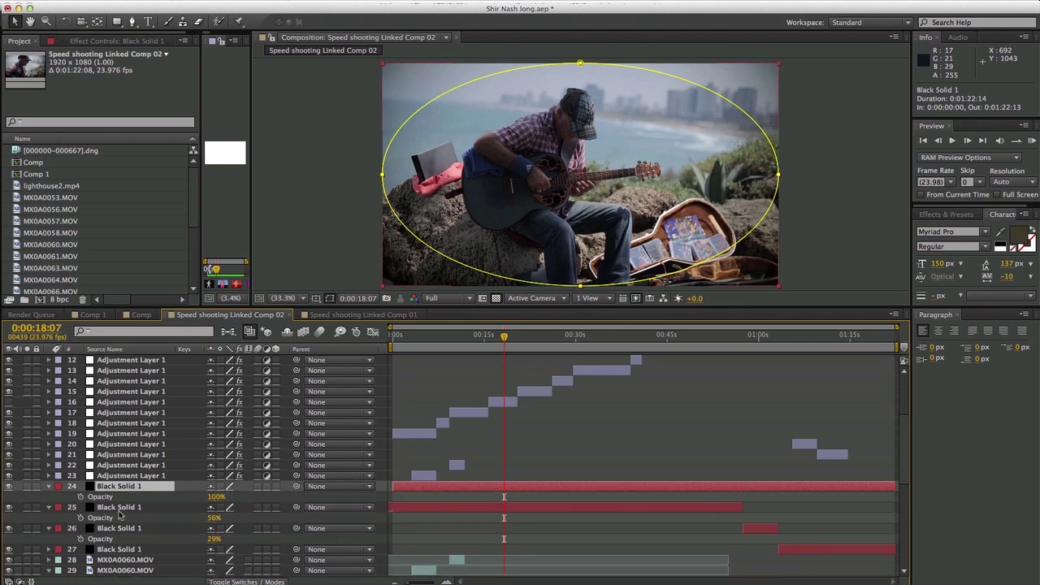
# Hide Black Solid layers 25 and 24 and show them again to compare the picture without the vignette.
pyautogui.click(8, 507)
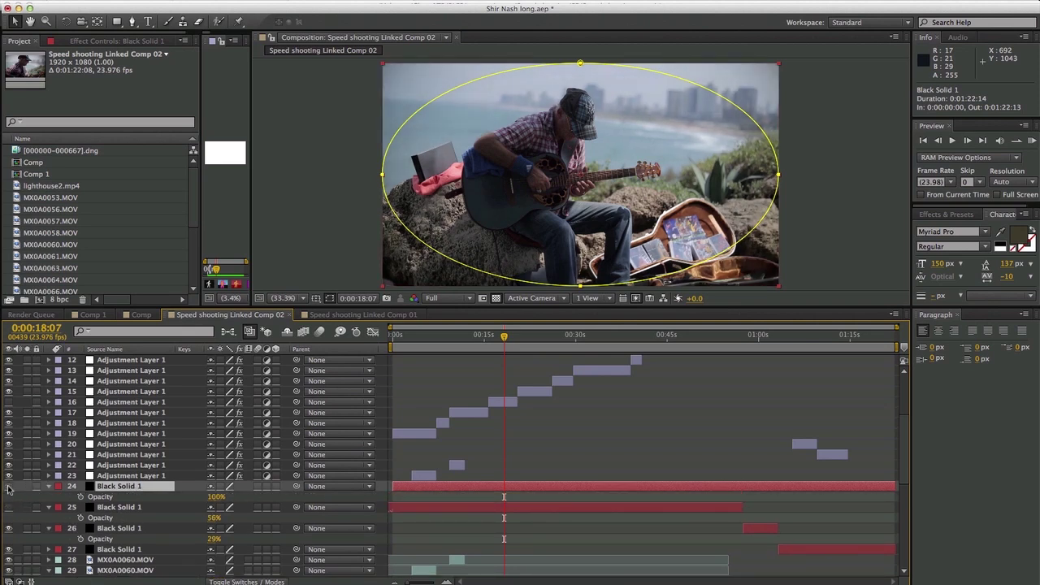
pyautogui.click(9, 486)
pyautogui.click(9, 509)
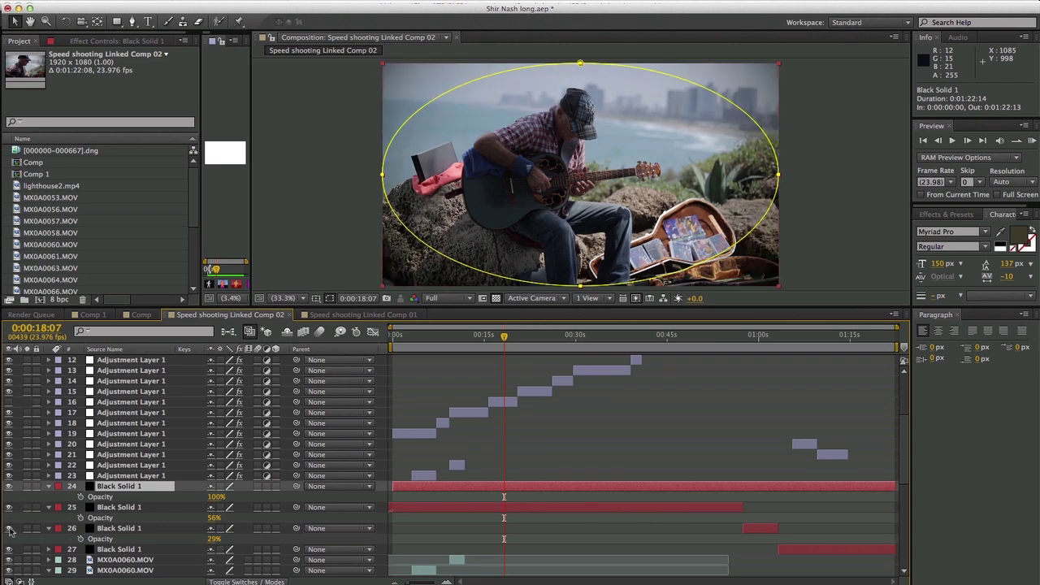
# Select Black Solid layers 25 and 24 alternately to compare their mask outlines, and recheck the picture with both solids off and on.
pyautogui.click(512, 510)
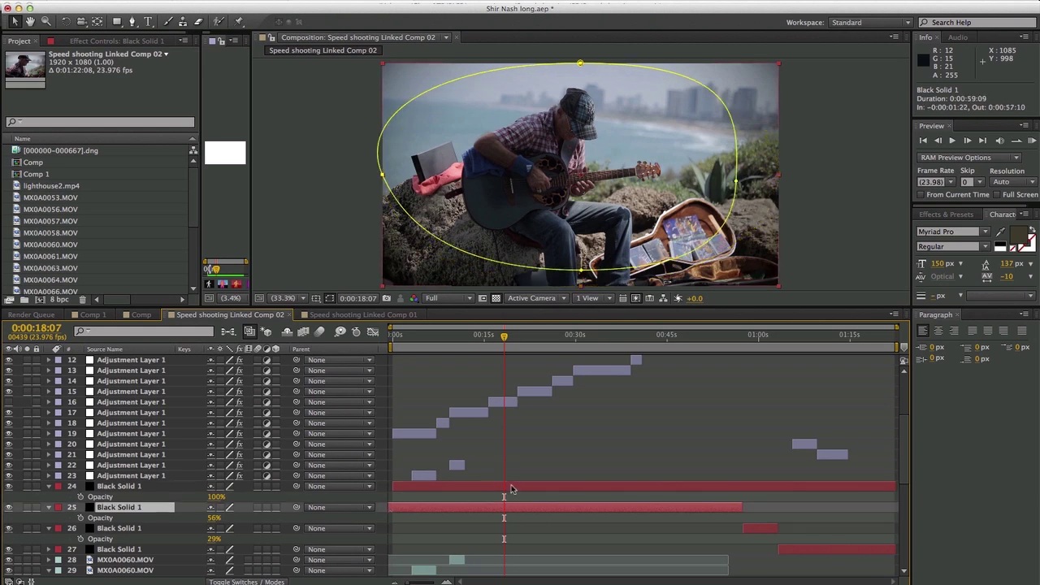
pyautogui.click(512, 488)
pyautogui.click(513, 507)
pyautogui.click(512, 488)
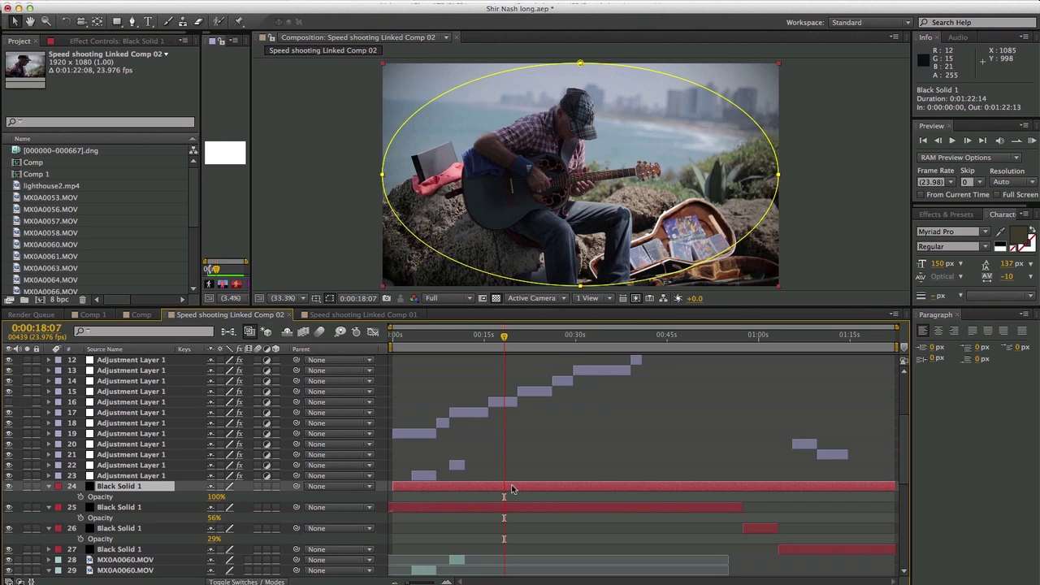
pyautogui.click(10, 507)
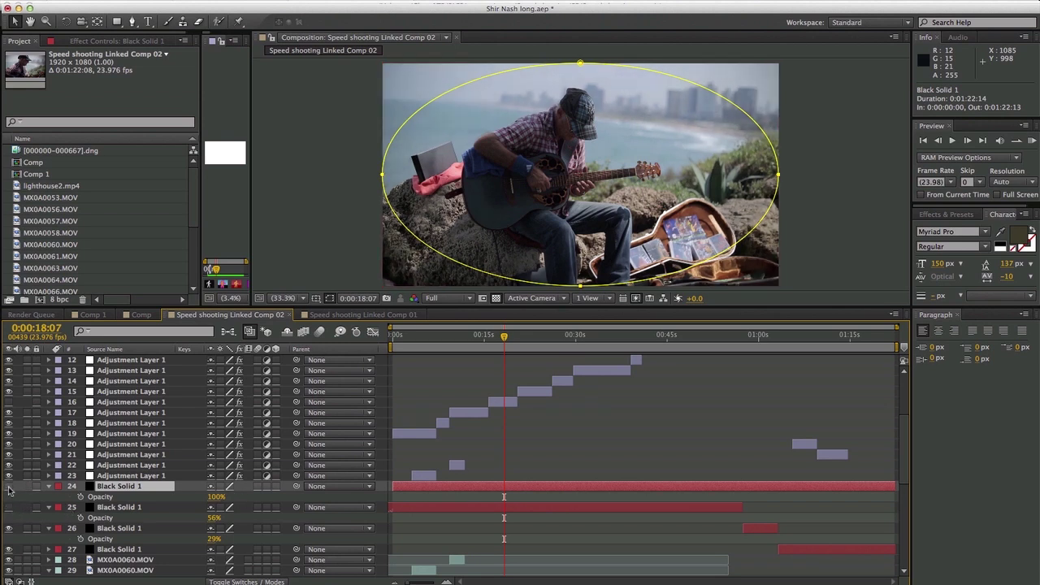
pyautogui.click(9, 508)
pyautogui.click(8, 486)
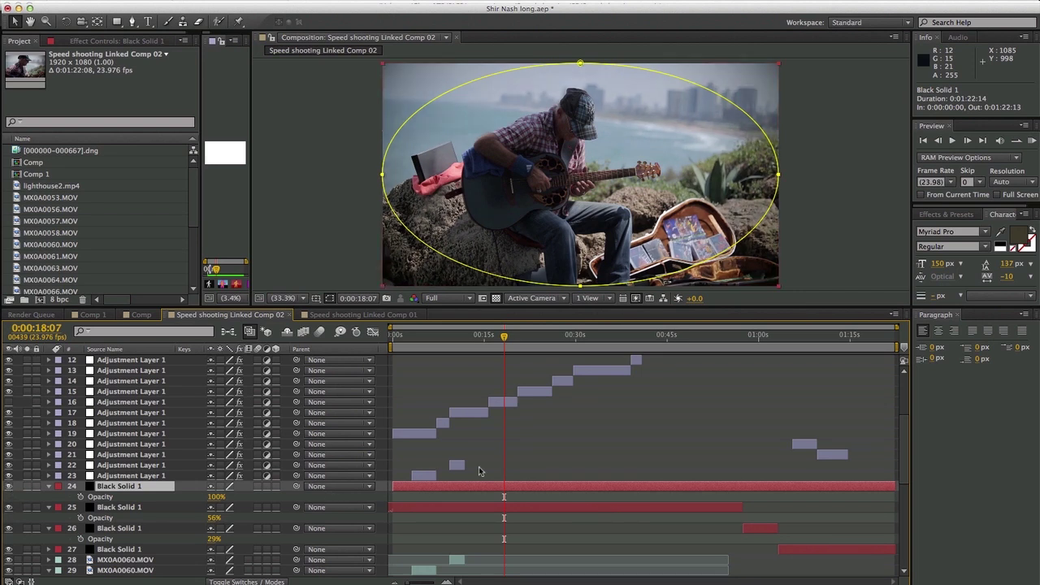
# Display the effect controls of adjustment layer 3, widening the layer viewer beside them.
pyautogui.scroll(5, 514, 454)
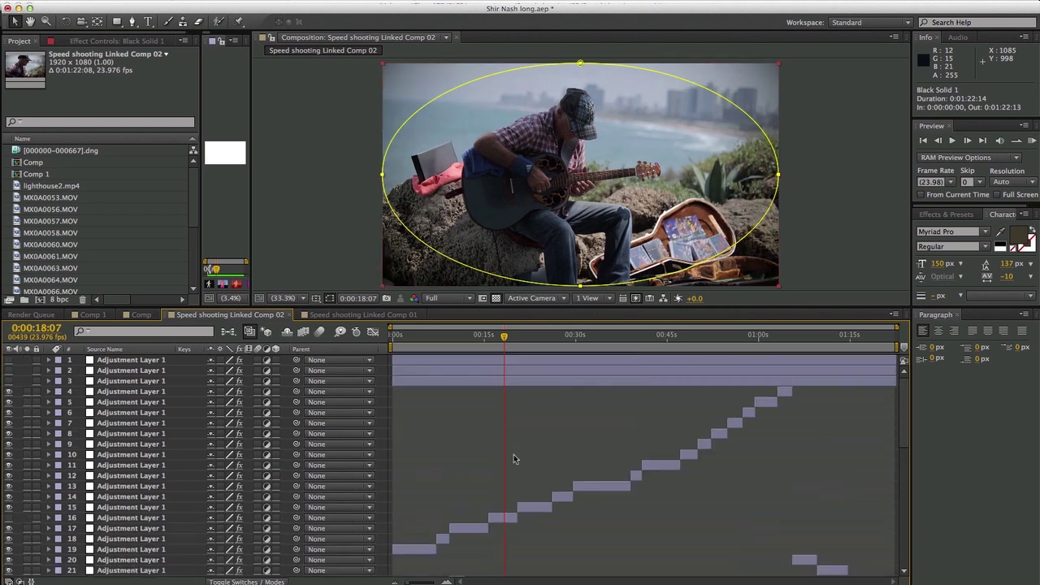
pyautogui.click(501, 381)
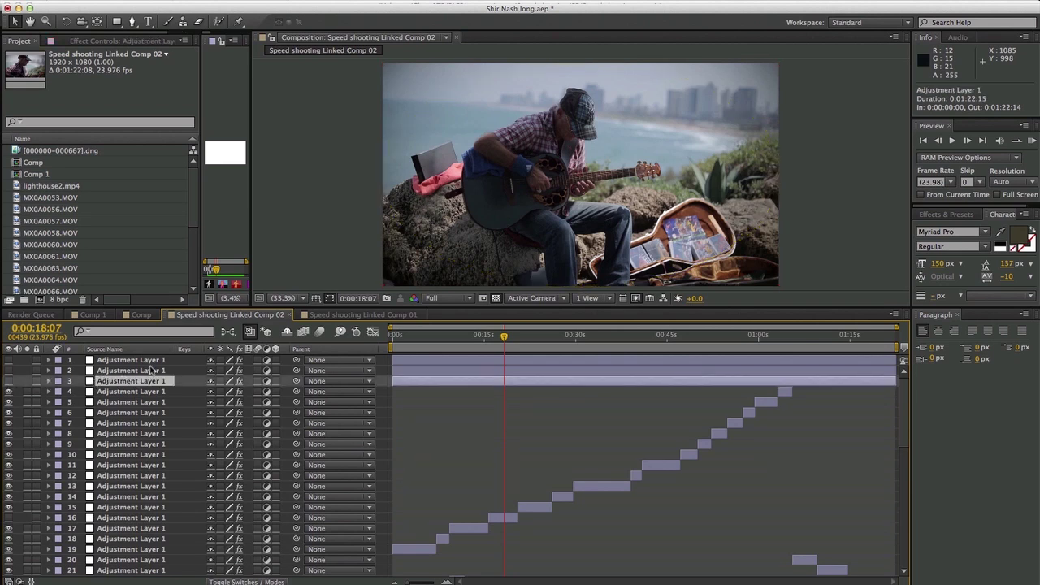
pyautogui.moveTo(200, 159); pyautogui.dragTo(166, 160)
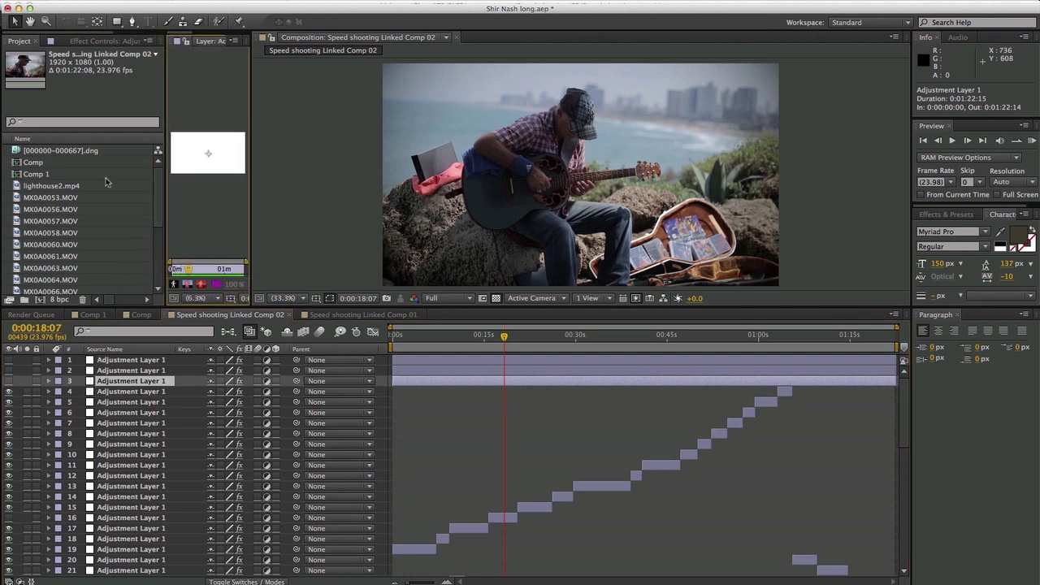
pyautogui.click(91, 41)
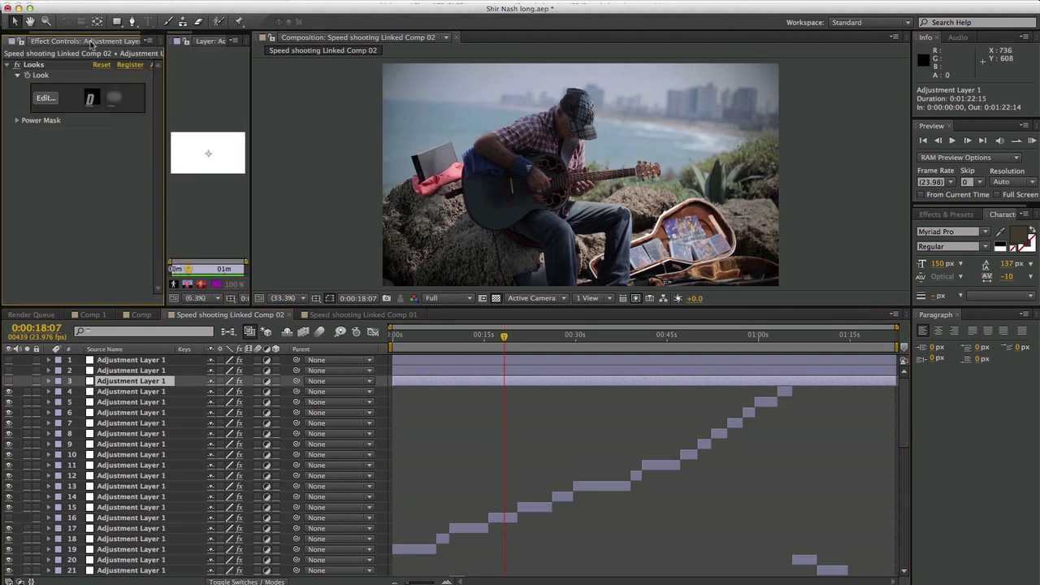
# Check the picture with adjustment layer 3 on and off, and inspect the effects applied to adjustment layers 1 to 3.
pyautogui.click(8, 382)
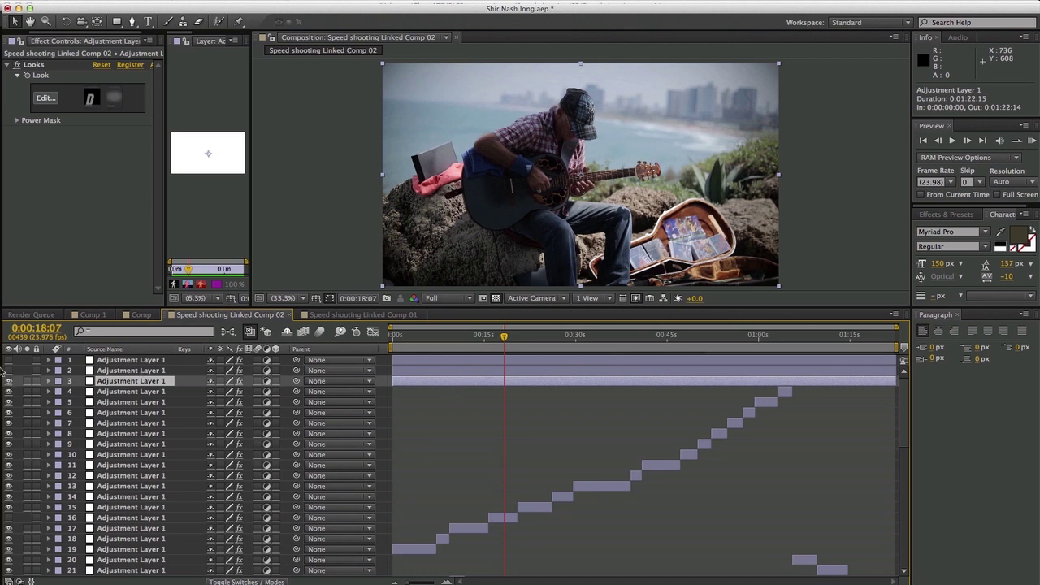
pyautogui.click(131, 370)
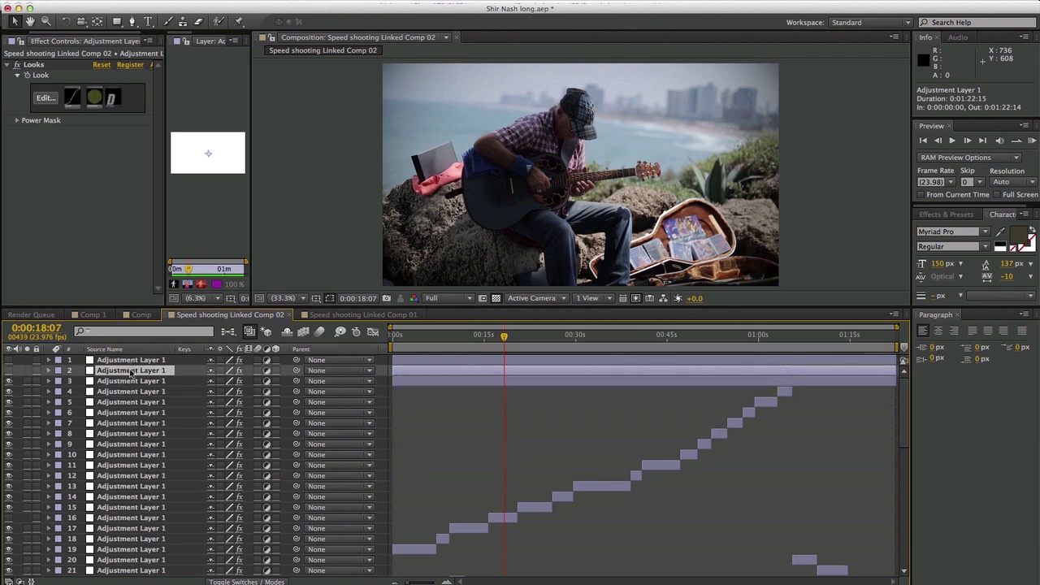
pyautogui.click(132, 361)
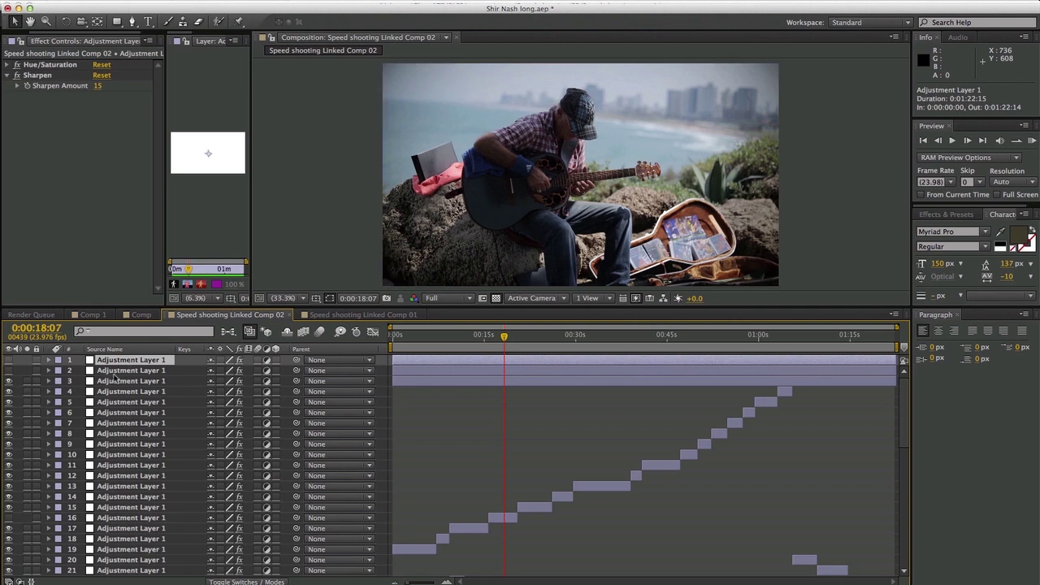
pyautogui.click(9, 381)
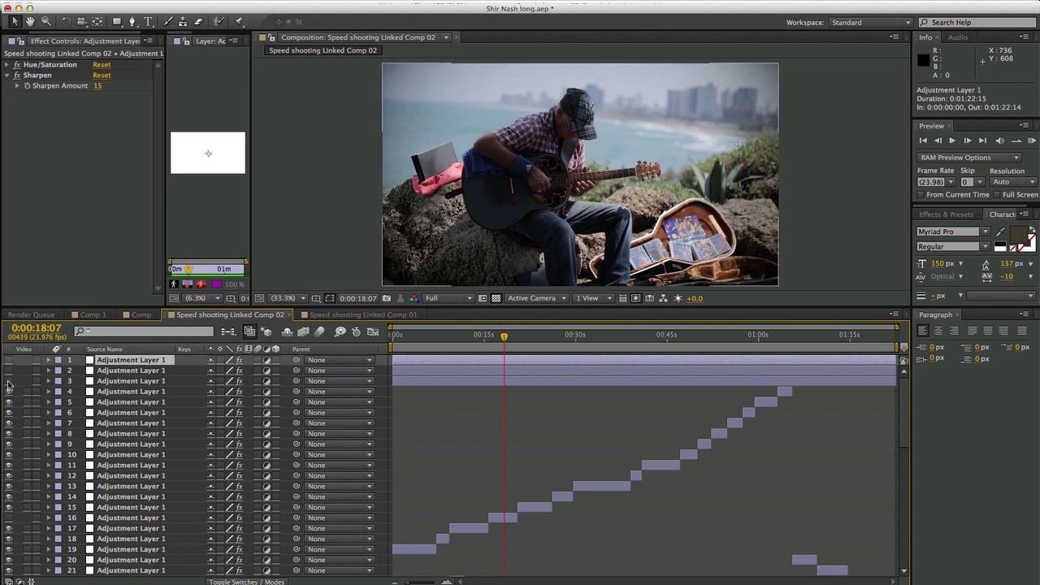
pyautogui.click(496, 371)
pyautogui.click(505, 381)
pyautogui.click(499, 357)
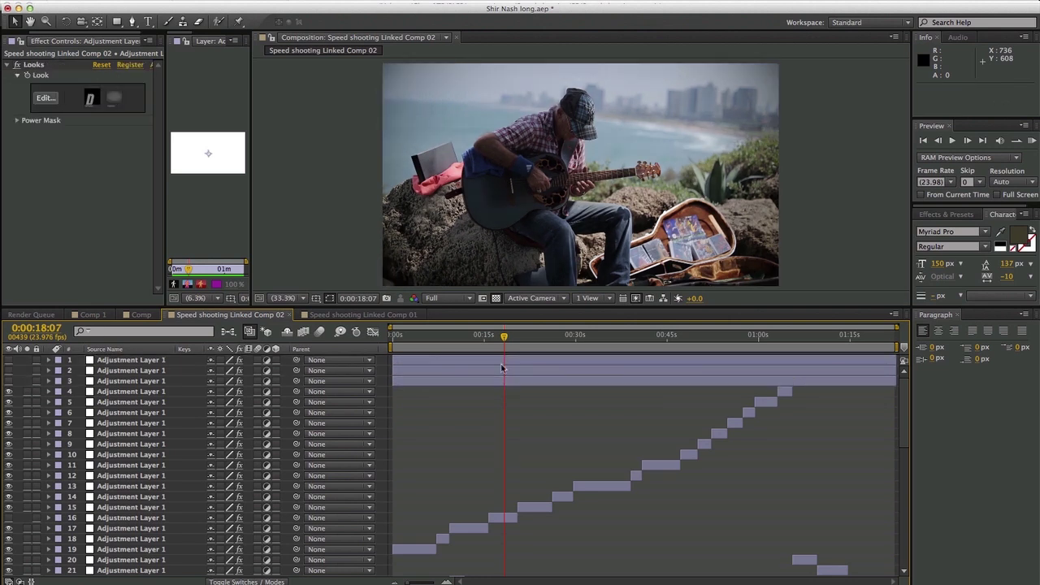
pyautogui.click(502, 361)
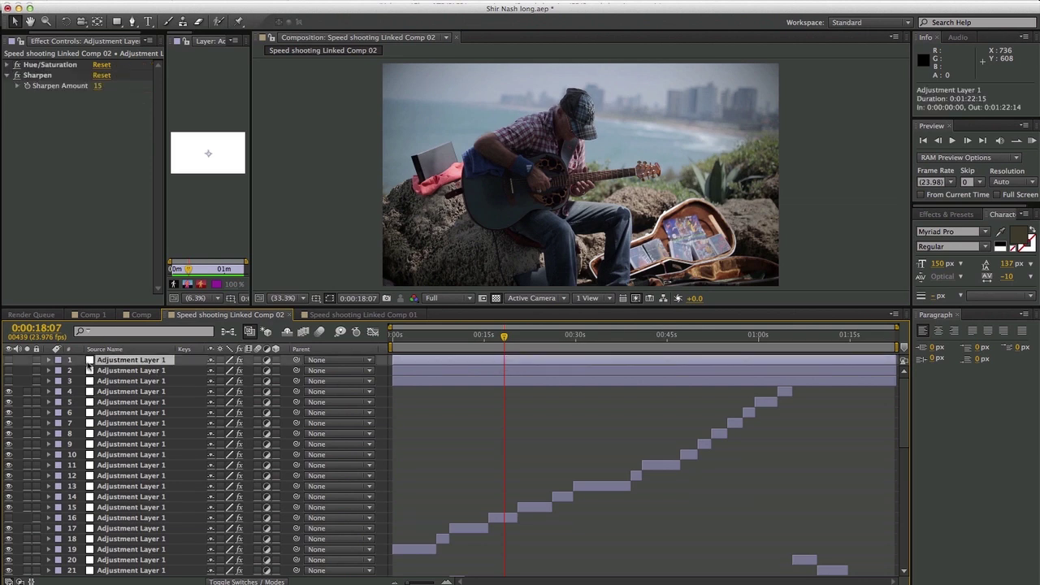
# Turn on adjustment layer 1 with its Opacity revealed, comparing the picture with and without it in an enlarged composition view.
pyautogui.click(9, 360)
pyautogui.press('t')
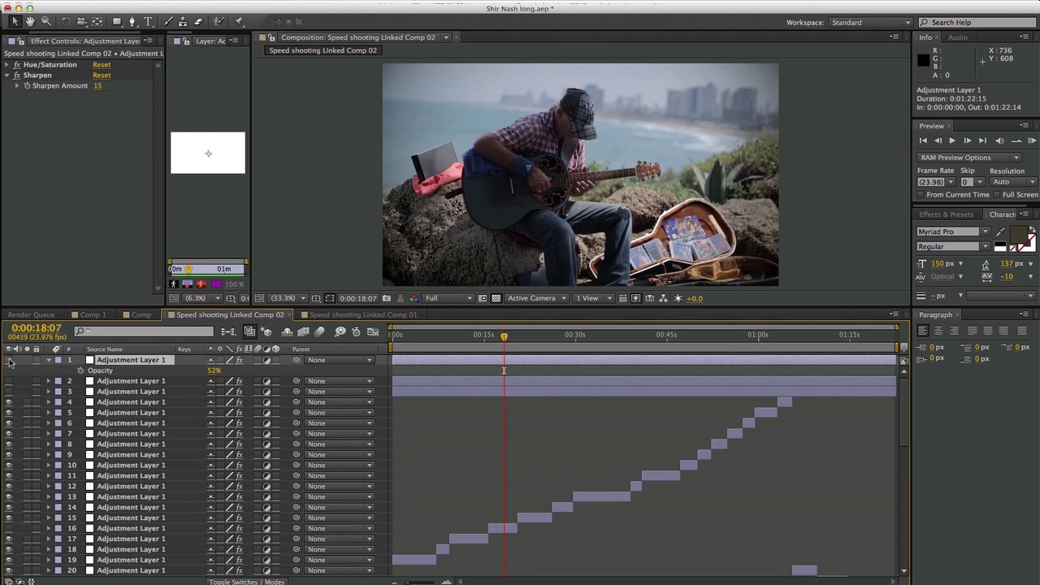
pyautogui.click(9, 360)
pyautogui.moveTo(279, 307); pyautogui.dragTo(285, 471)
pyautogui.click(9, 514)
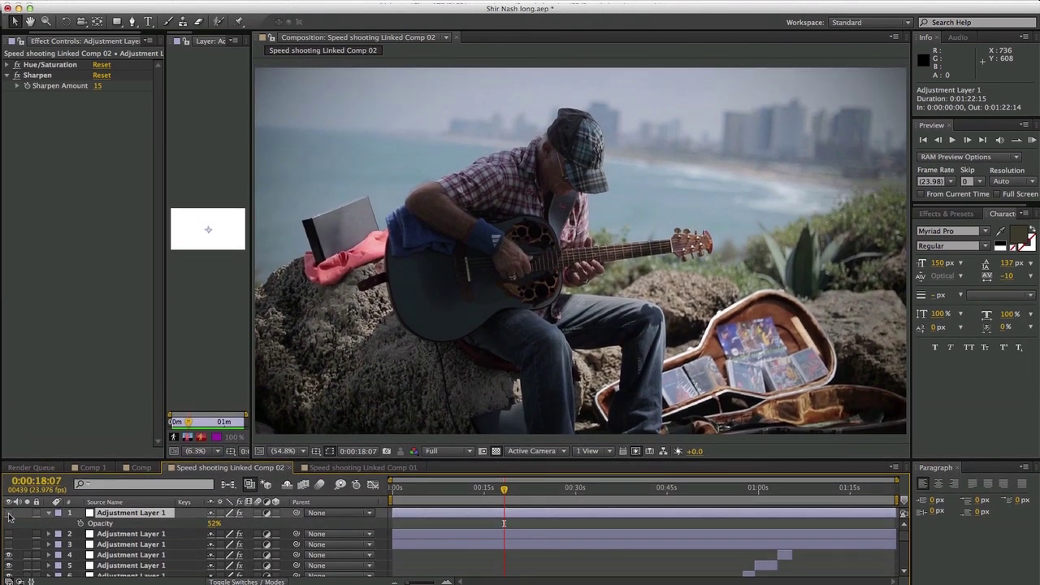
pyautogui.click(9, 514)
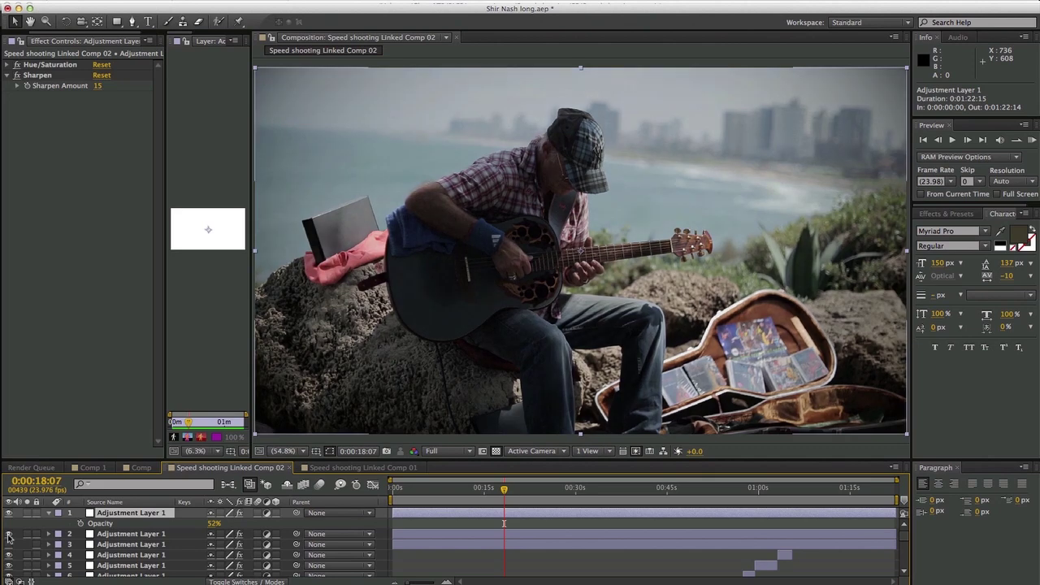
# Turn off adjustment layers 1 and 2 to compare the picture, and expand the Hue/Saturation settings of adjustment layer 1.
pyautogui.moveTo(9, 536); pyautogui.dragTo(10, 514)
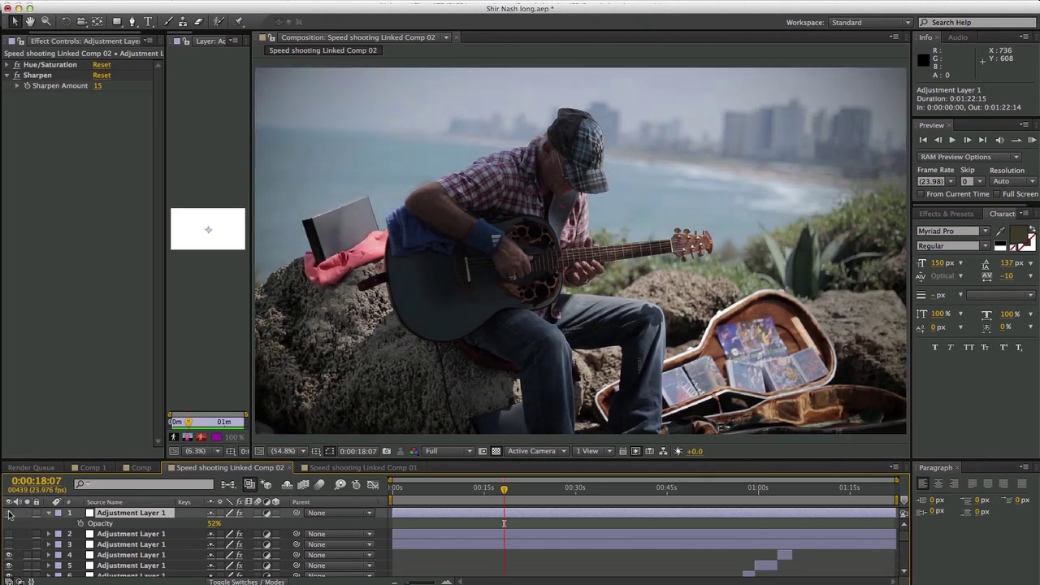
pyautogui.click(59, 69)
pyautogui.click(8, 65)
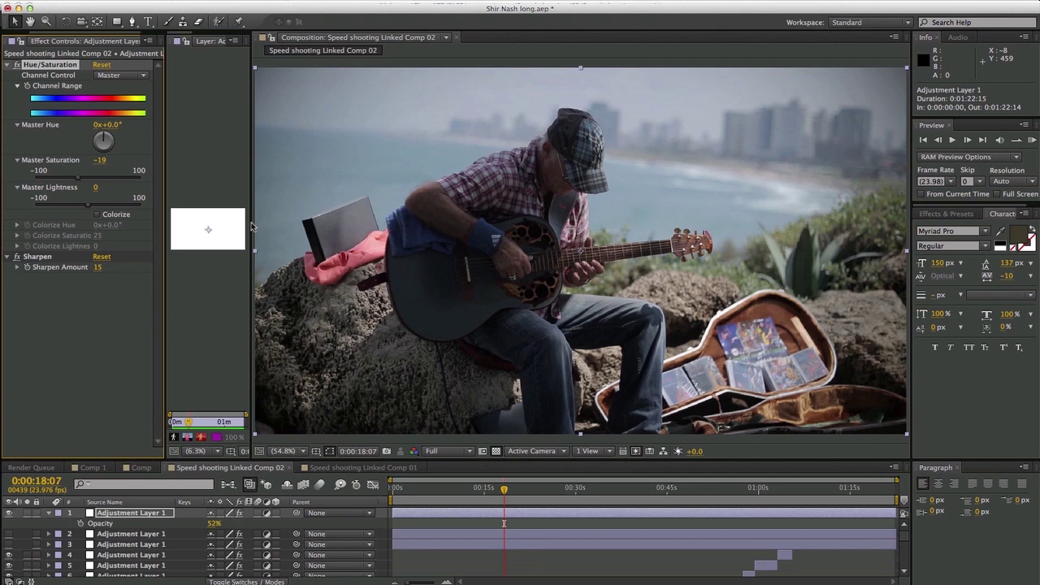
# Try a higher Master Saturation on adjustment layer 1, undo the change and collapse the Hue/Saturation settings.
pyautogui.click(104, 178)
pyautogui.press('super+z')
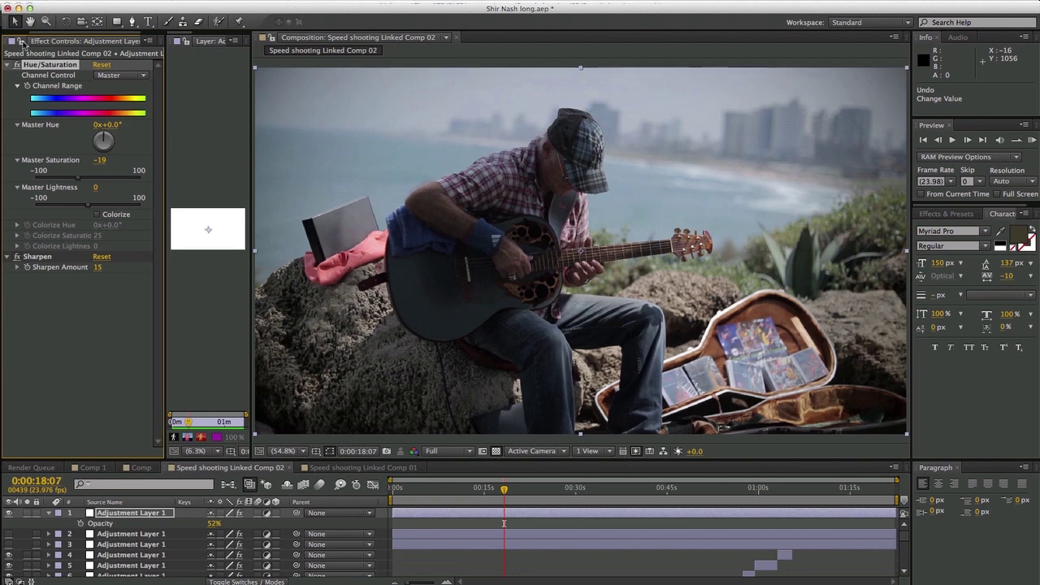
pyautogui.click(8, 65)
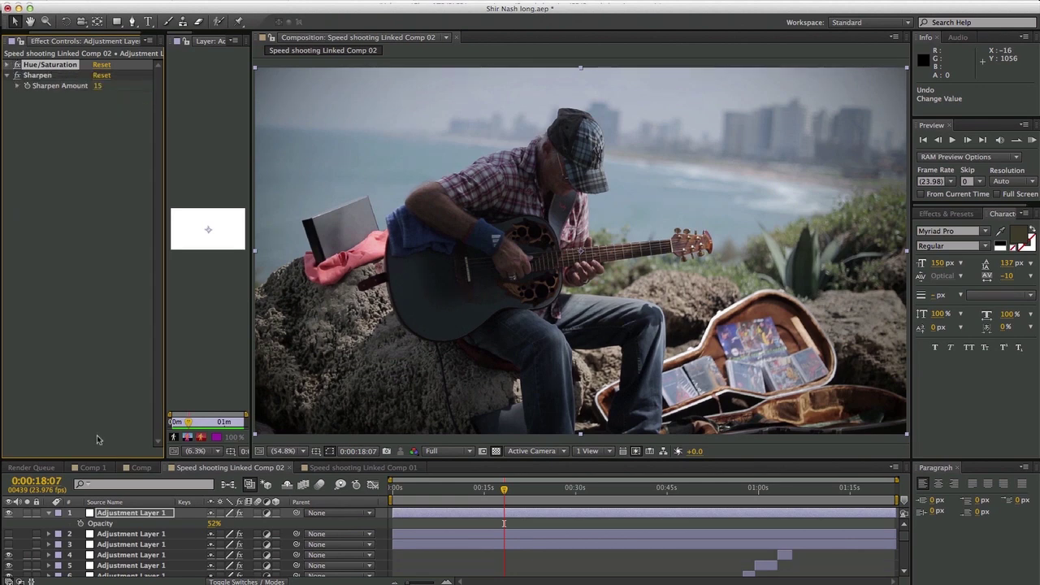
# Open the Looks effect of adjustment layer 2 for editing, and examine its tool chain and the preset looks.
pyautogui.click(469, 536)
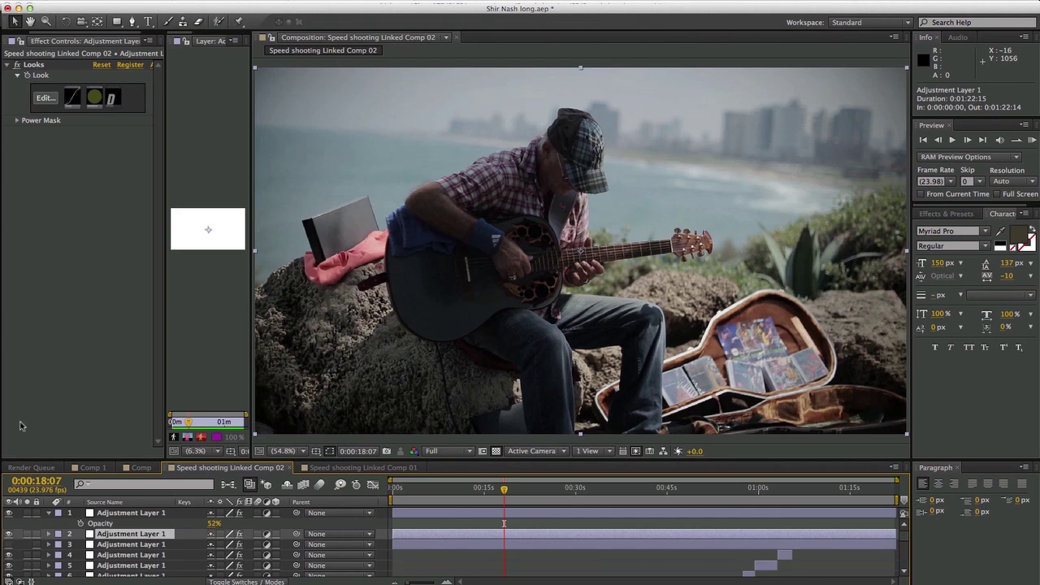
pyautogui.click(46, 99)
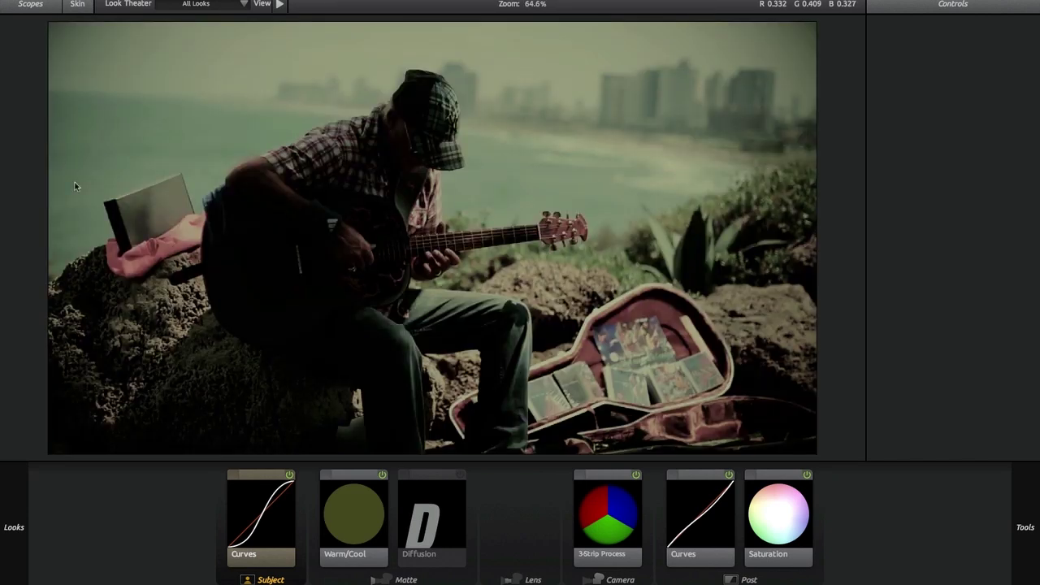
pyautogui.moveTo(3, 189)
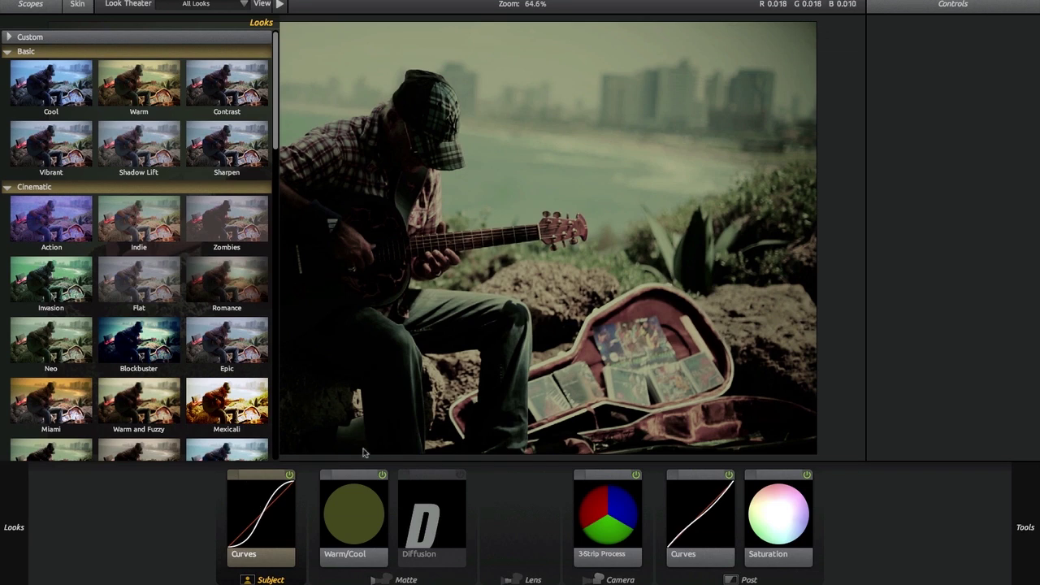
pyautogui.moveTo(4, 263)
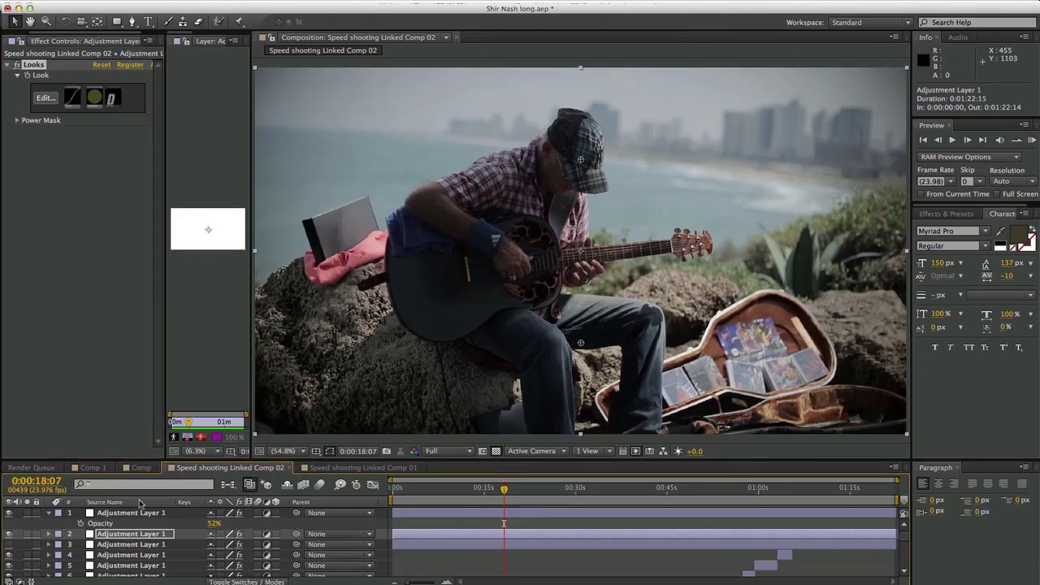
# Display the Opacity property of adjustment layer 2 in the timeline.
pyautogui.click(186, 537)
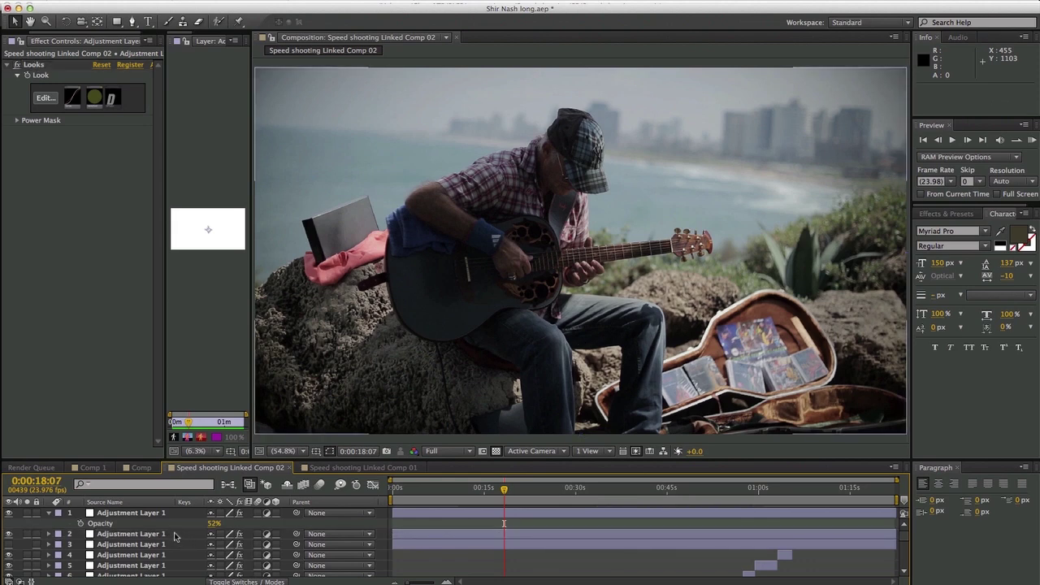
pyautogui.click(159, 537)
pyautogui.press('t')
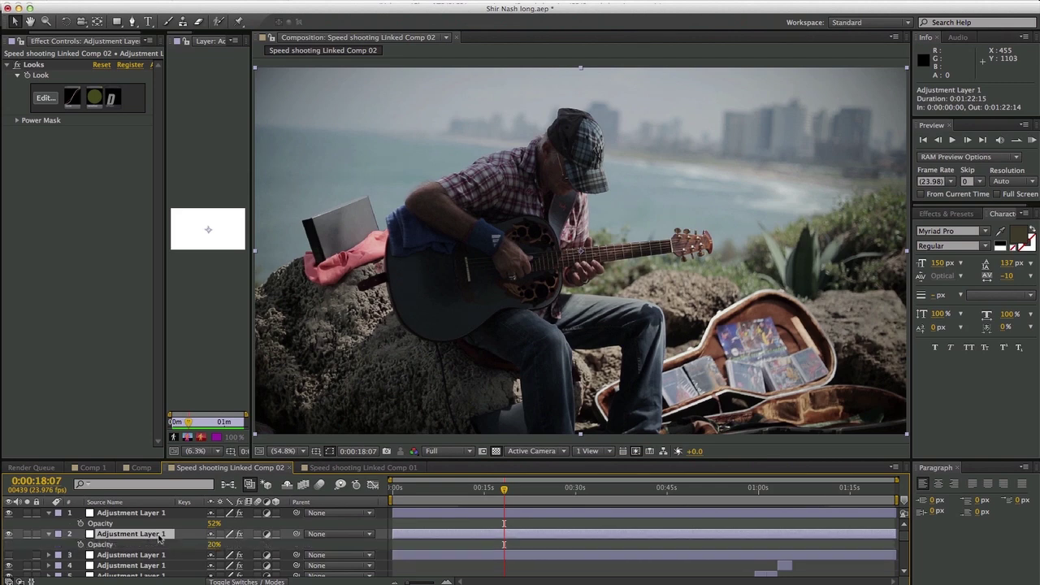
# Try adjustment layer 2 at 100% Opacity to view the full look, and undo the change.
pyautogui.click(214, 545)
pyautogui.write('100')
pyautogui.press('Return')
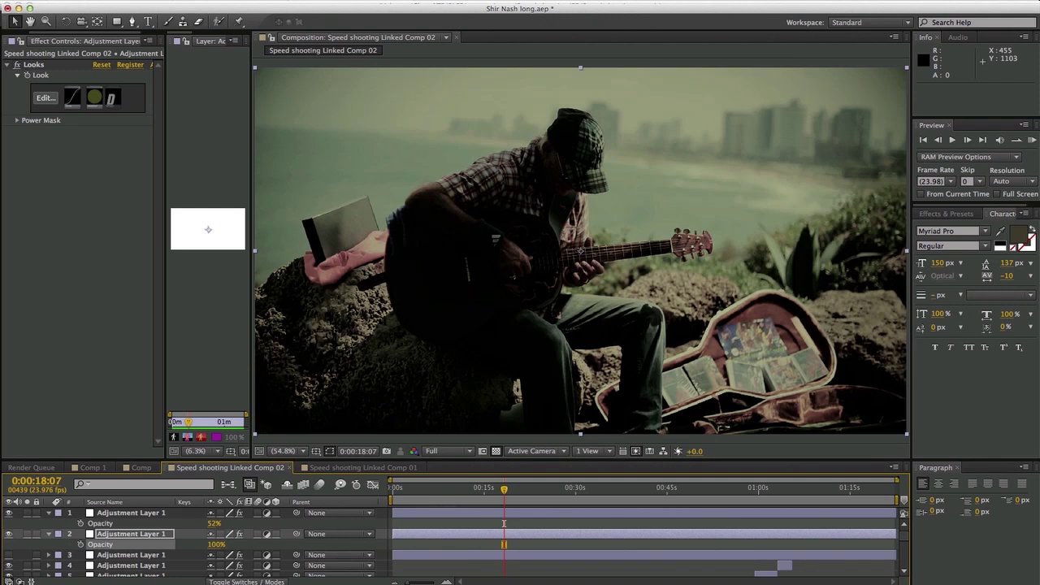
pyautogui.press('super+z')
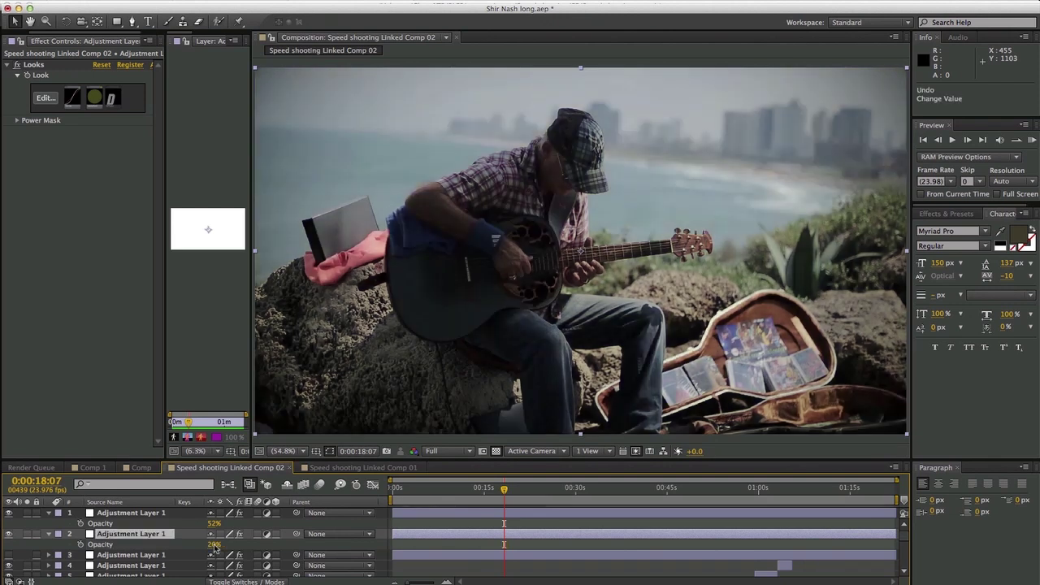
# Compare the picture with adjustment layer 2 switched off and on several times, leaving the layer on.
pyautogui.click(9, 534)
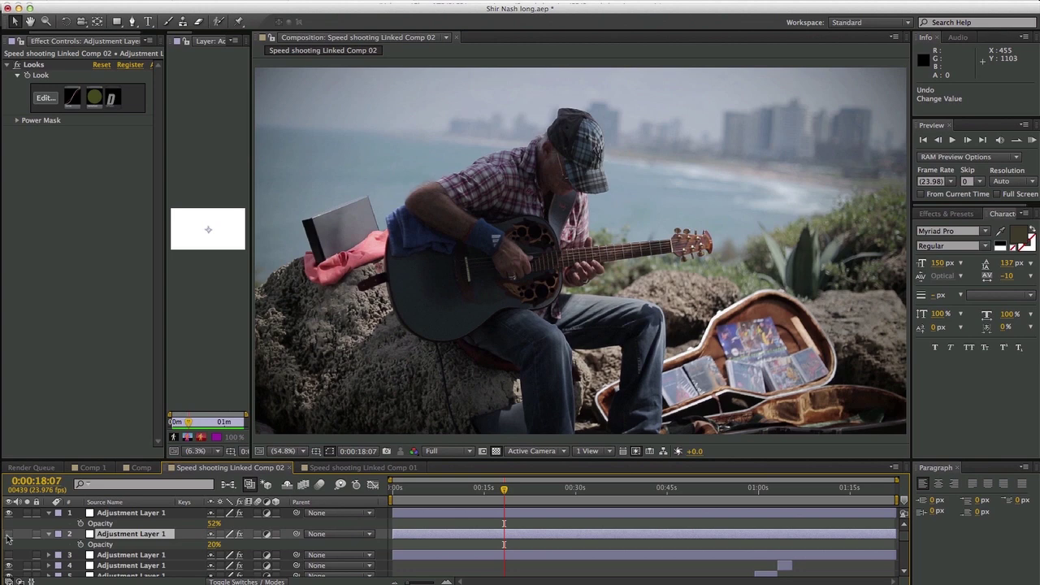
pyautogui.click(9, 535)
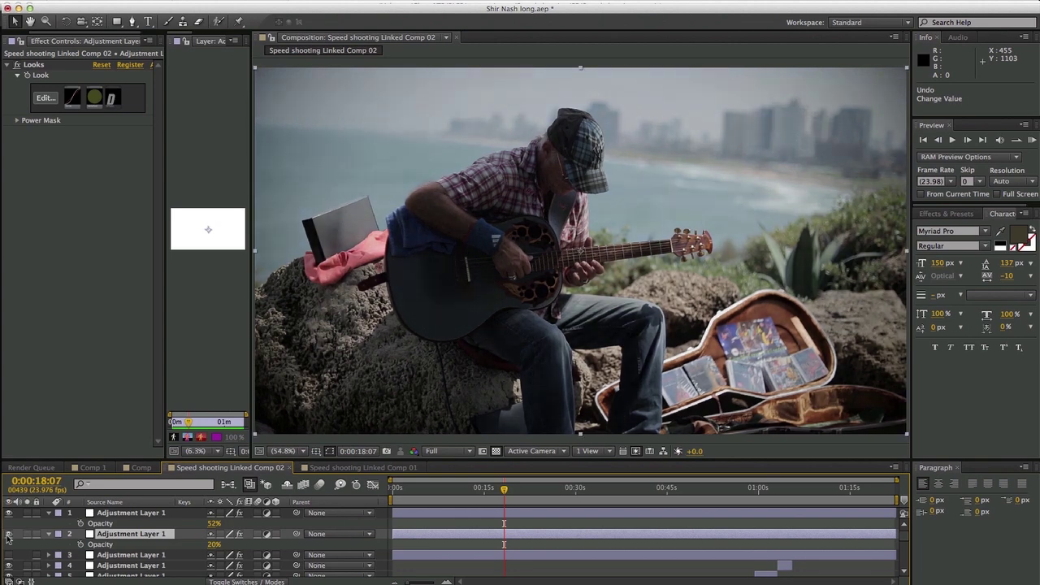
pyautogui.click(8, 535)
pyautogui.click(8, 535)
pyautogui.click(8, 535)
pyautogui.click(8, 535)
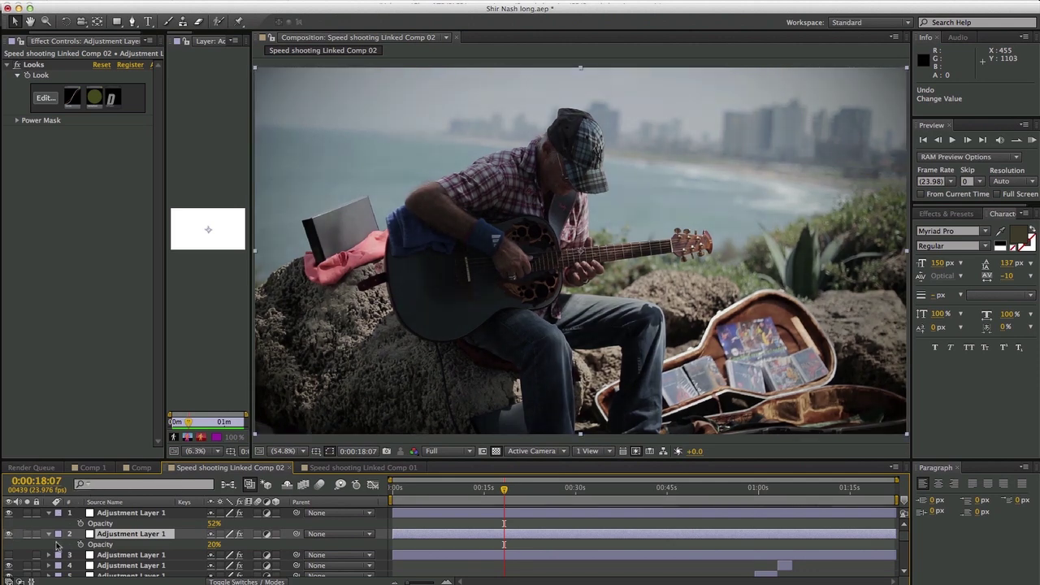
# Turn on adjustment layer 3 and compare the picture with and without it.
pyautogui.click(173, 556)
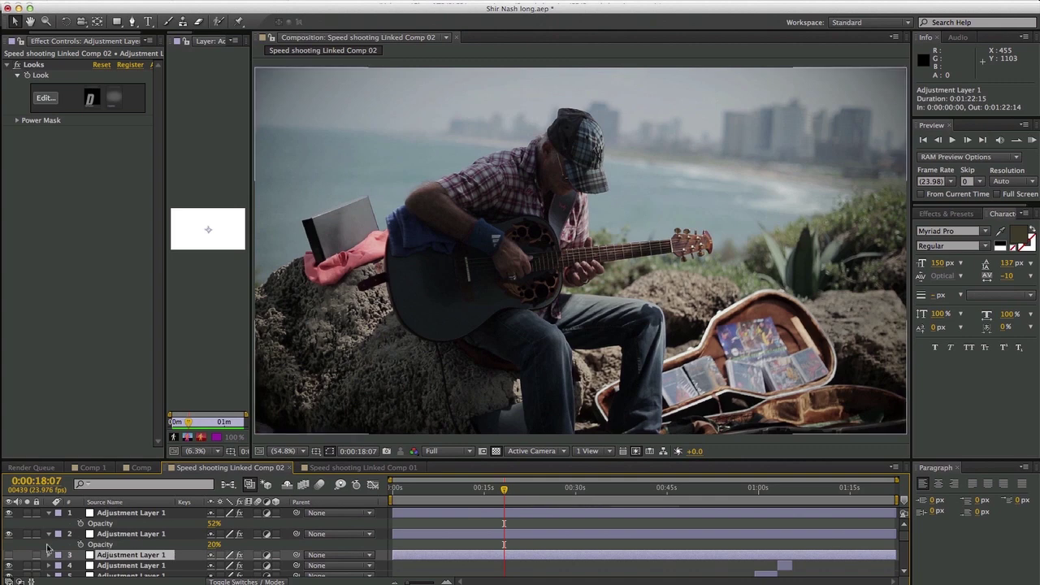
pyautogui.click(8, 556)
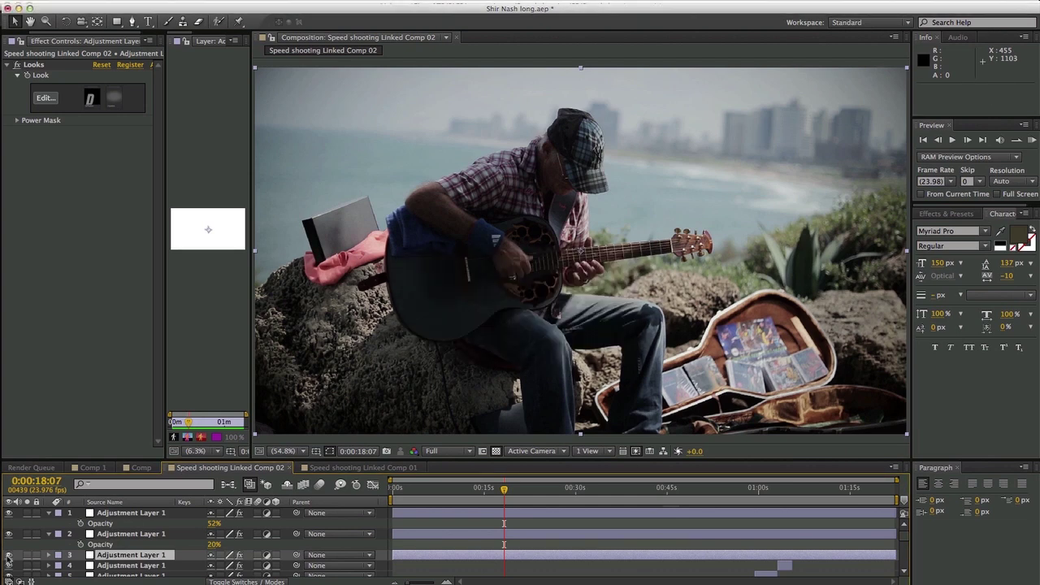
pyautogui.click(8, 556)
pyautogui.click(8, 556)
pyautogui.click(8, 556)
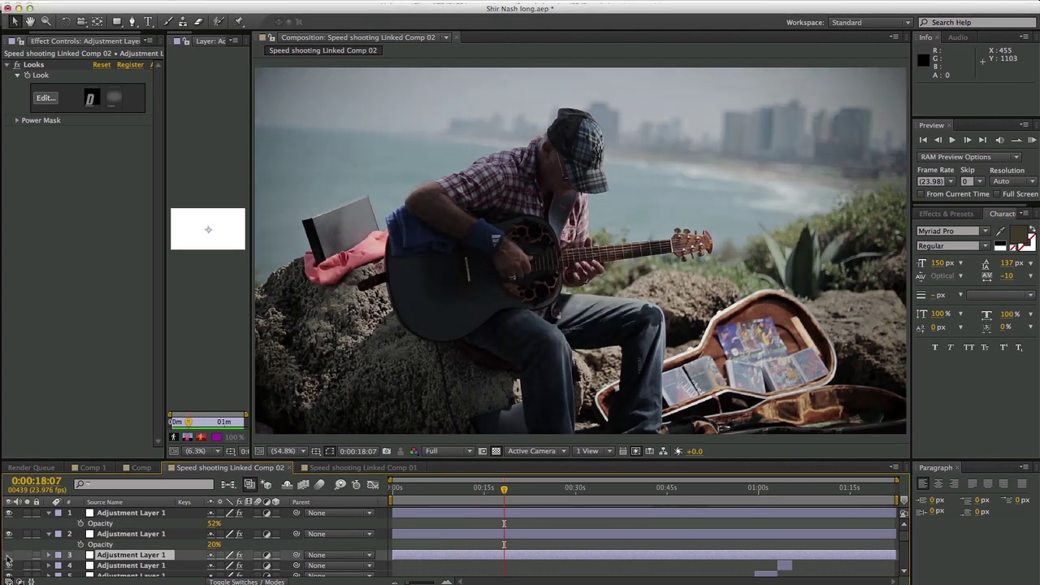
pyautogui.click(8, 556)
pyautogui.click(8, 556)
pyautogui.click(8, 555)
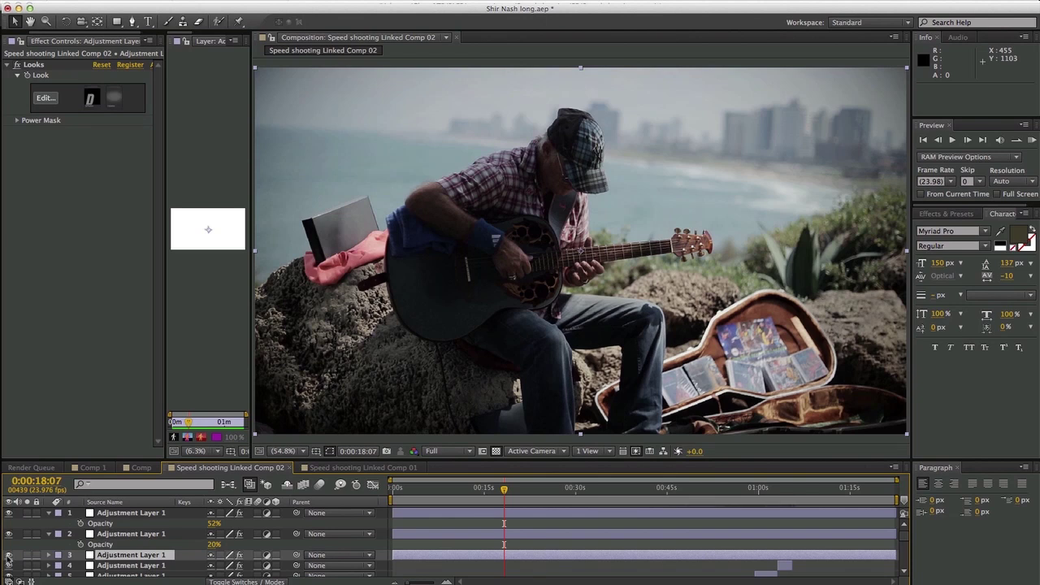
# Open adjustment layer 3's Looks effect for editing and compare the picture with its look tools off and on.
pyautogui.click(52, 100)
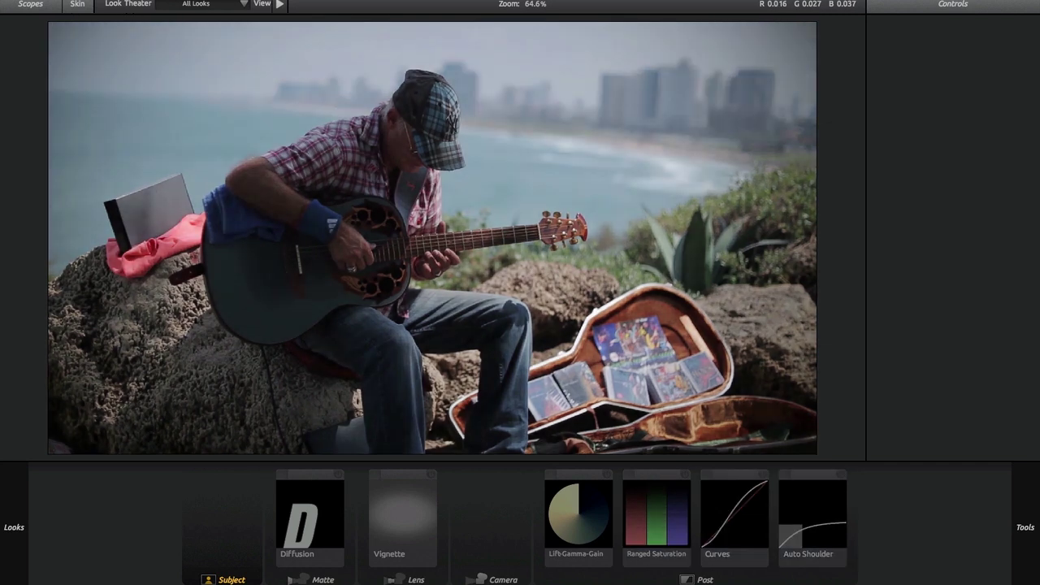
pyautogui.hotkey('ctrl', 'z')
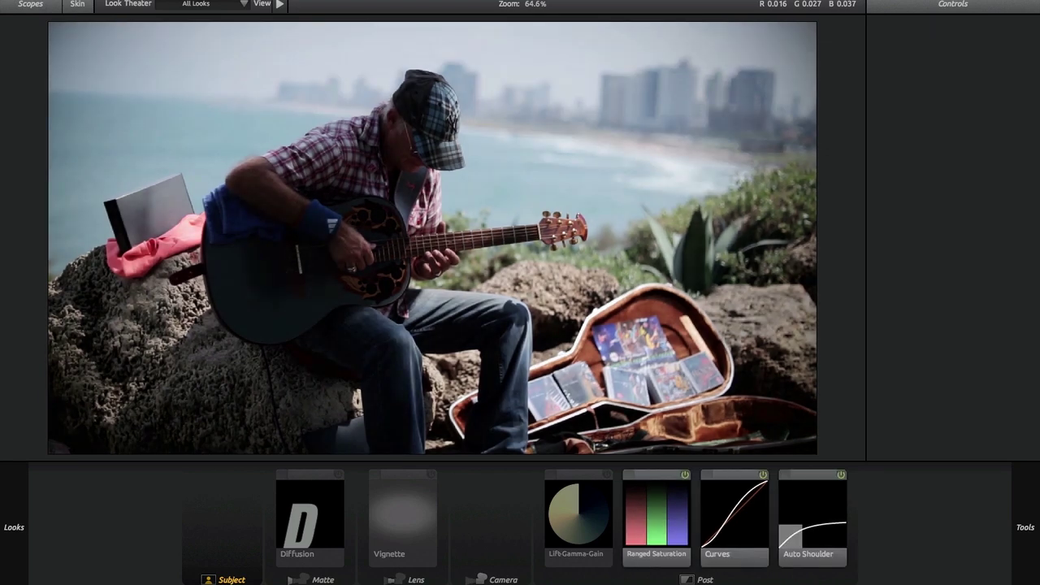
pyautogui.hotkey('ctrl', 'shift', 'z')
pyautogui.hotkey('ctrl', 'z')
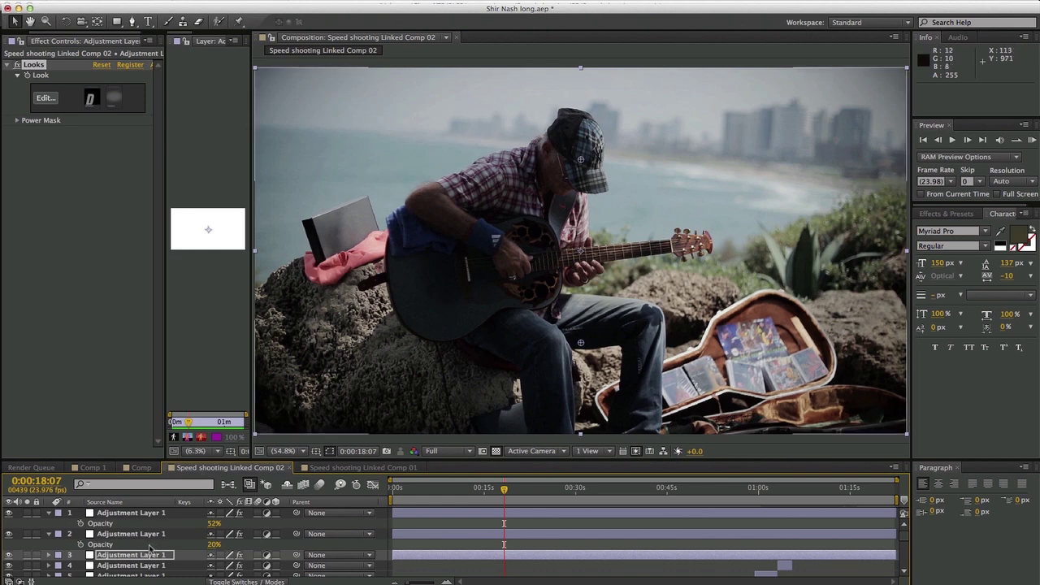
# Display the Opacity of adjustment layer 3 and try it at 100%.
pyautogui.click(130, 556)
pyautogui.press('t')
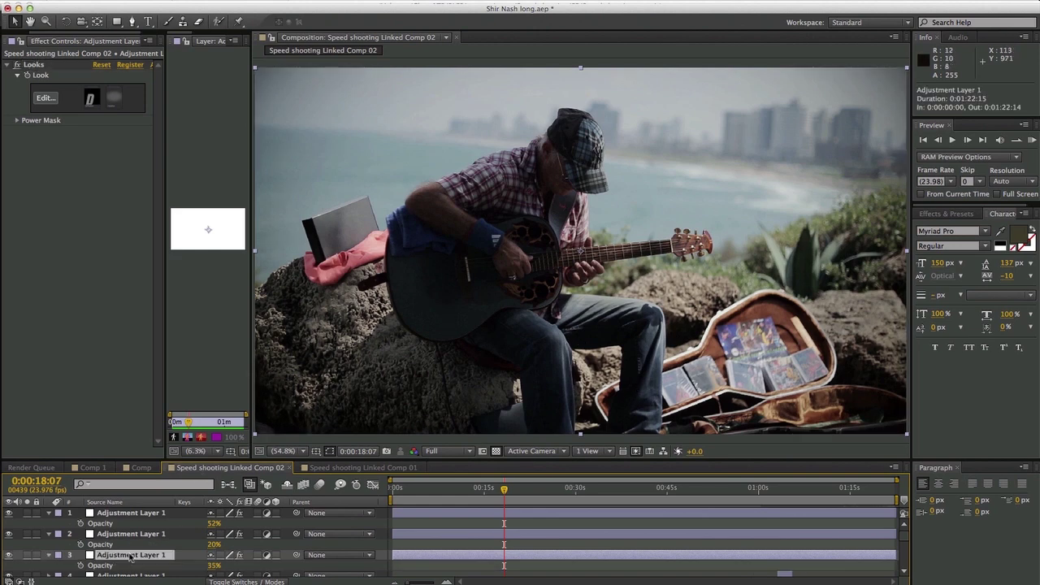
pyautogui.click(214, 566)
pyautogui.write('100')
pyautogui.press('Return')
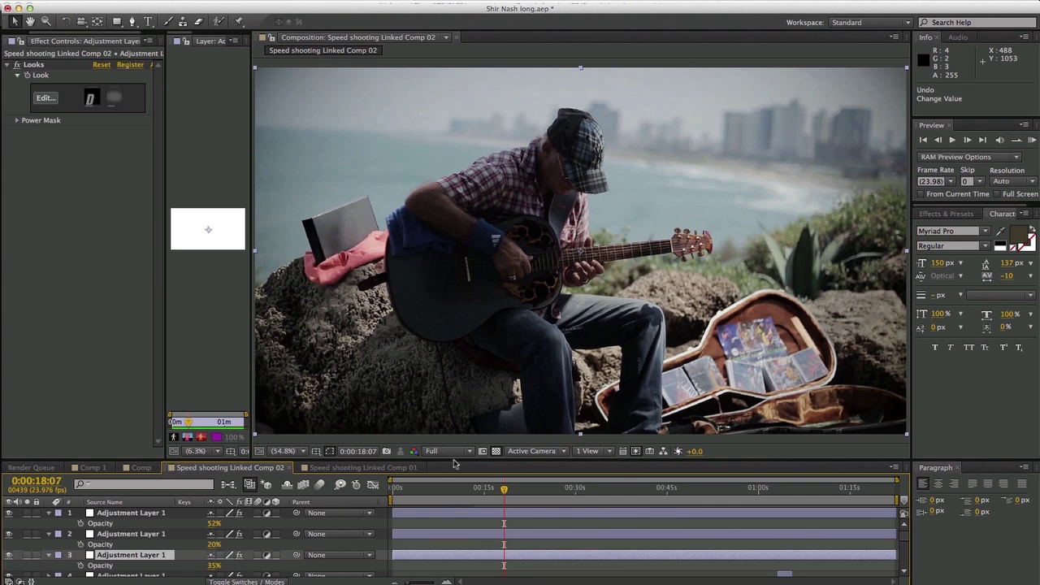
# Enlarge the timeline area and check the effects on adjustment layer 1 and on the short adjustment layer 16.
pyautogui.moveTo(455, 462); pyautogui.dragTo(456, 376)
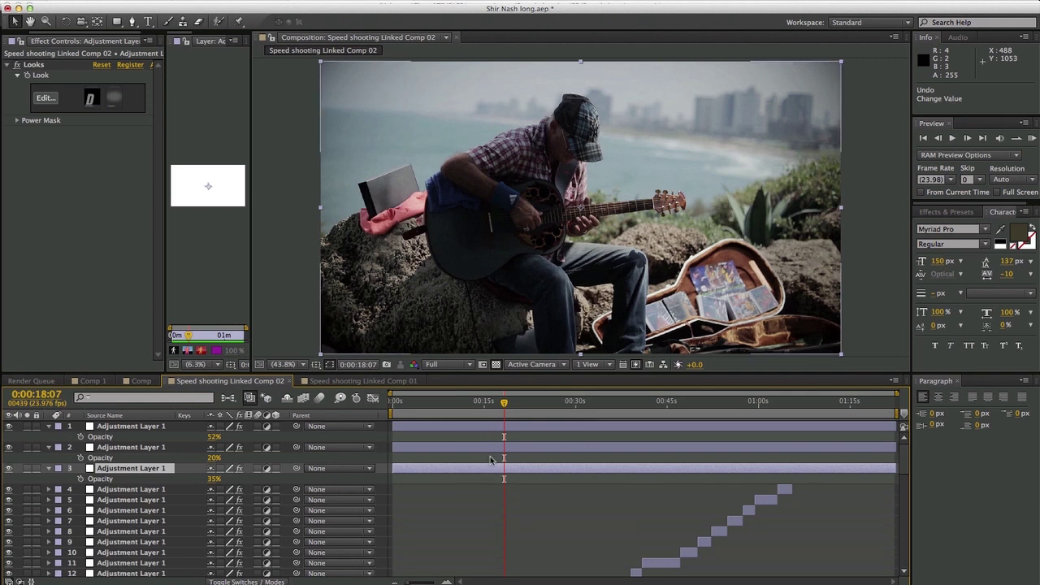
pyautogui.click(409, 426)
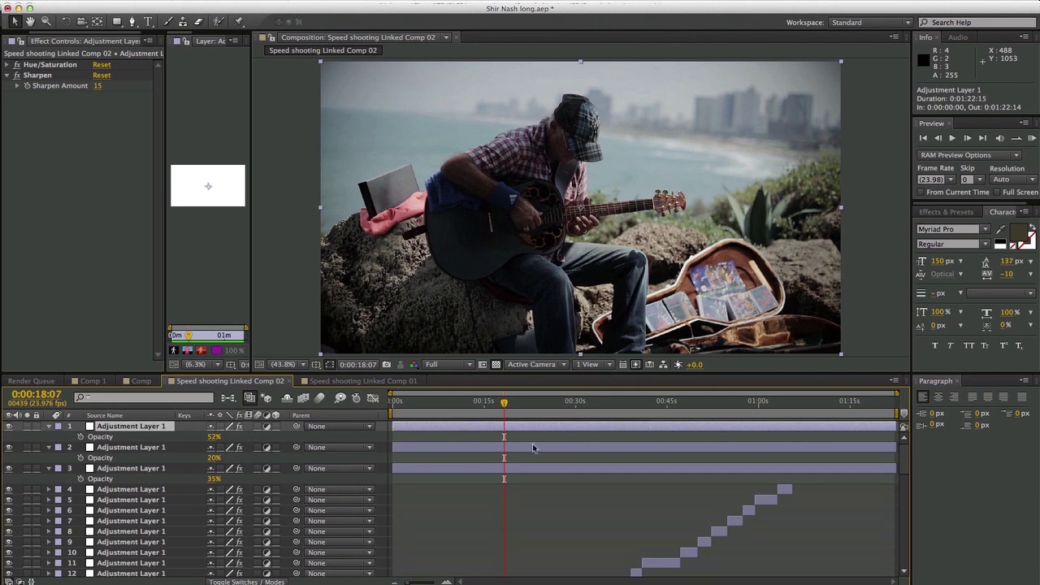
pyautogui.scroll(-6, 524, 452)
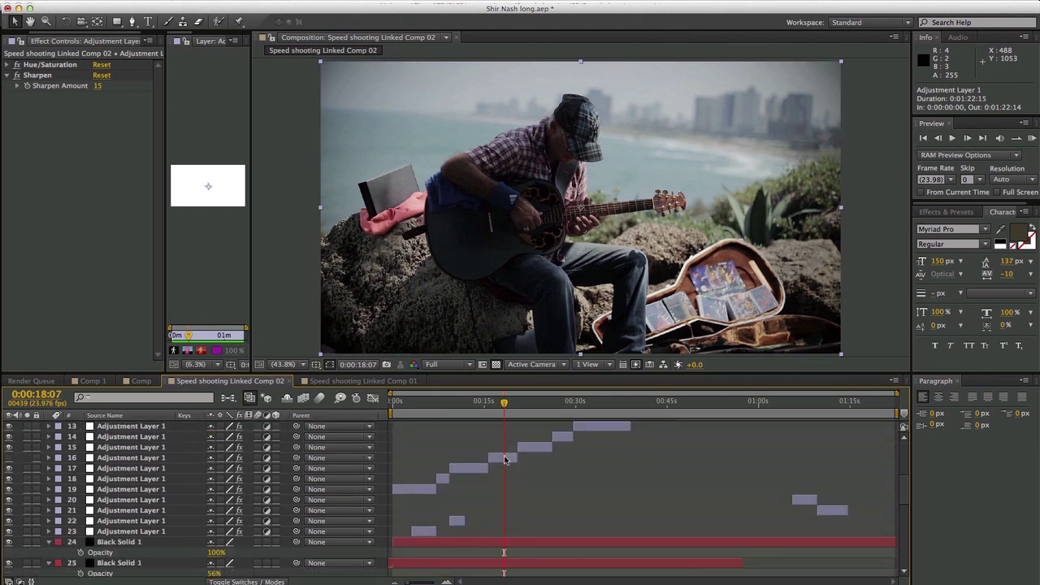
pyautogui.click(504, 458)
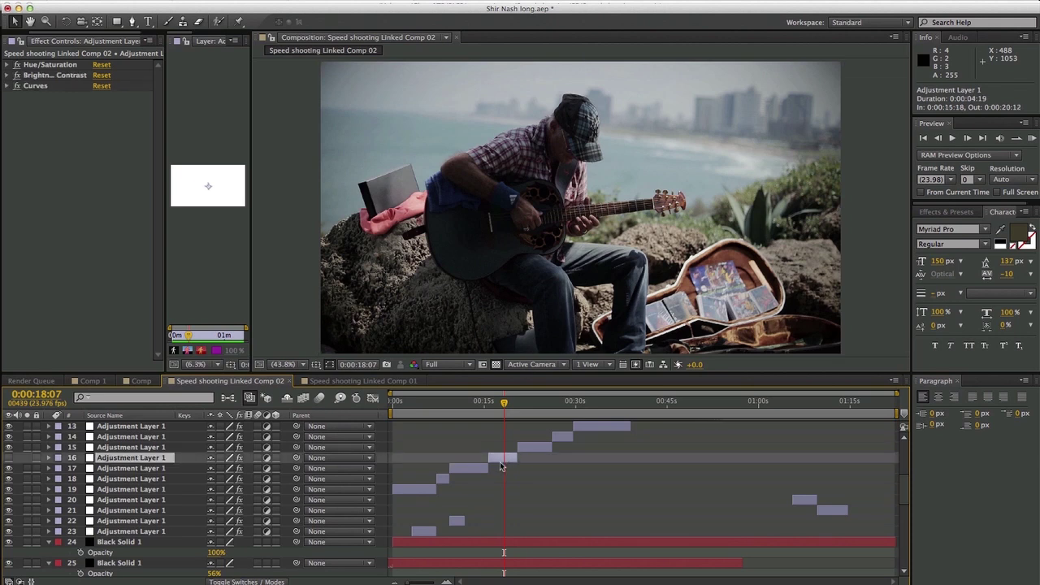
# Magnify the timeline around adjustment layer 16 and move the current time to 0:00:17:05.
pyautogui.press('=')
pyautogui.press('=')
pyautogui.press('=')
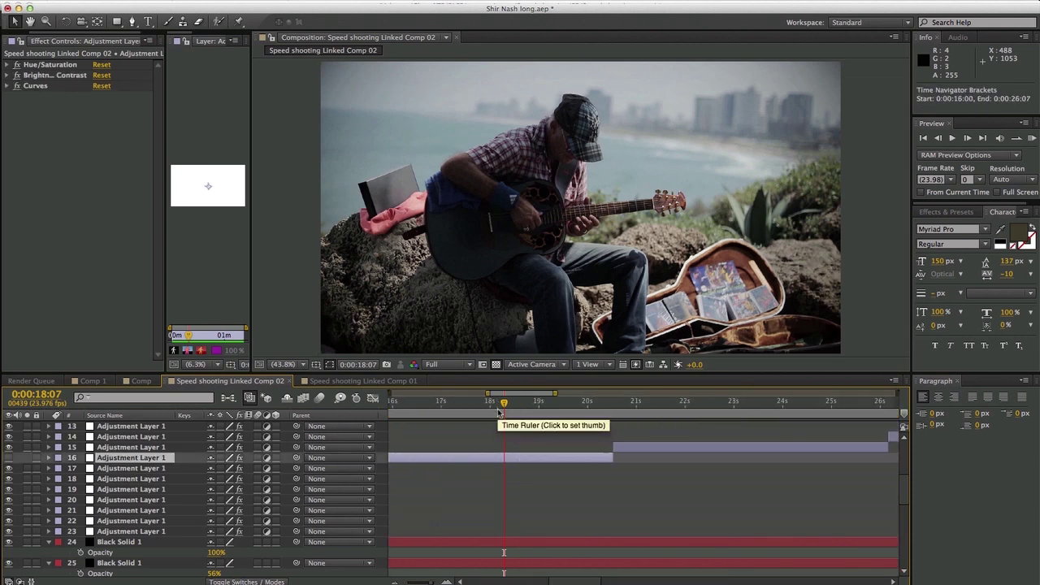
pyautogui.press('-')
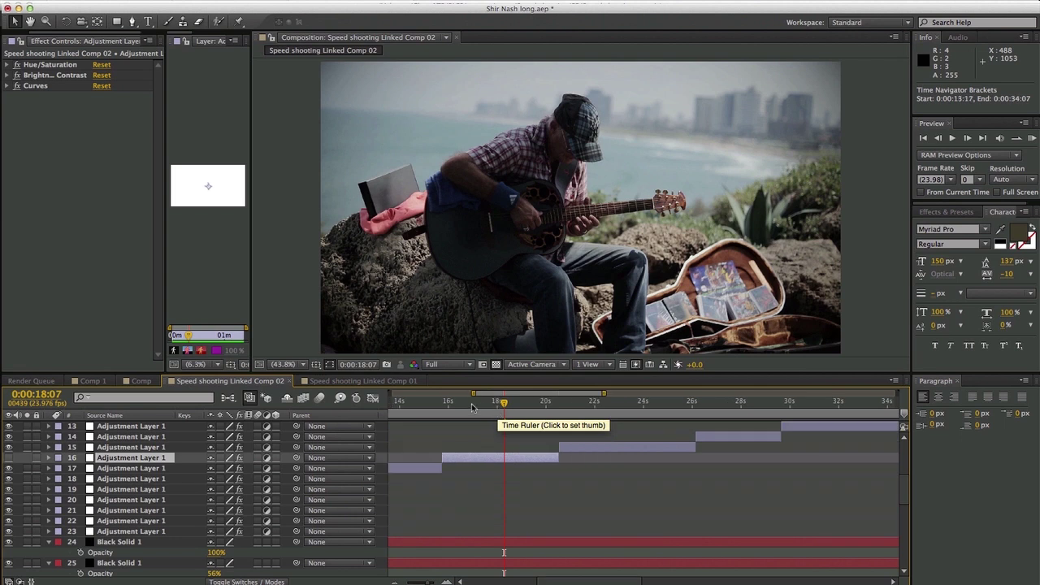
pyautogui.click(478, 403)
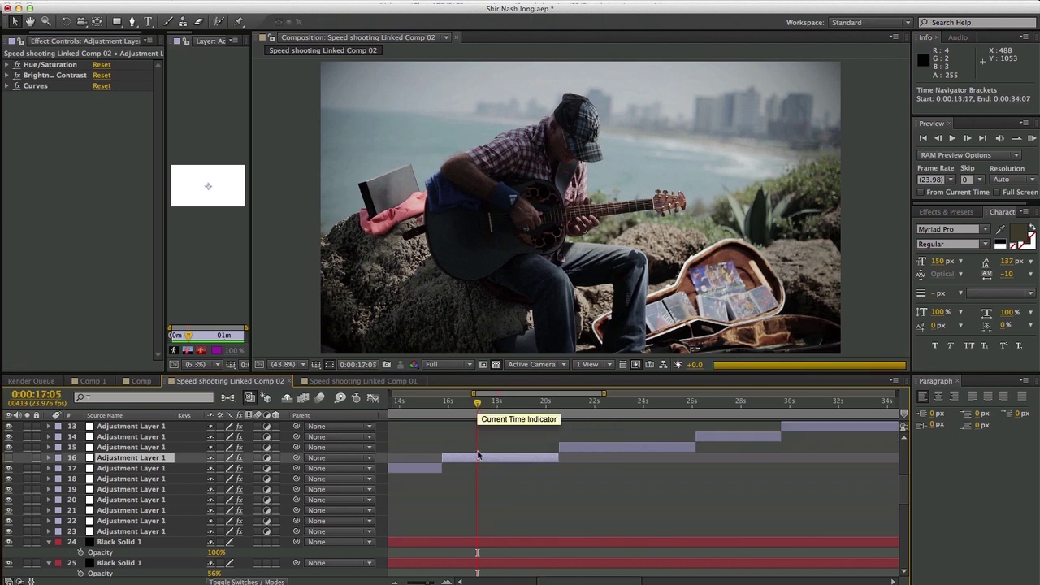
# Select adjustment layer 16 and look through the footage layers beneath the solids to compare their clip spans.
pyautogui.click(502, 457)
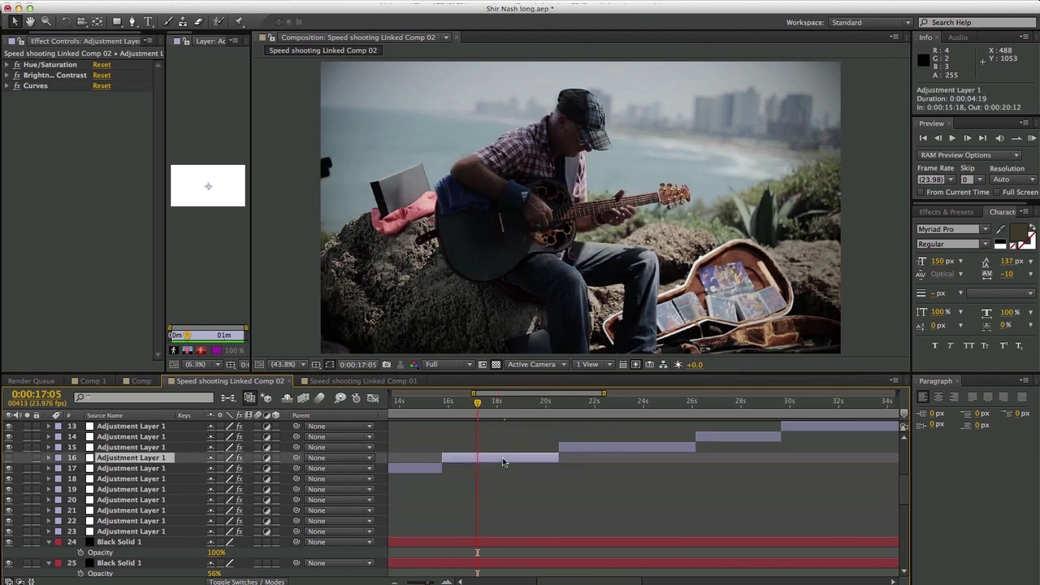
pyautogui.scroll(-6, 502, 458)
pyautogui.scroll(-3, 503, 458)
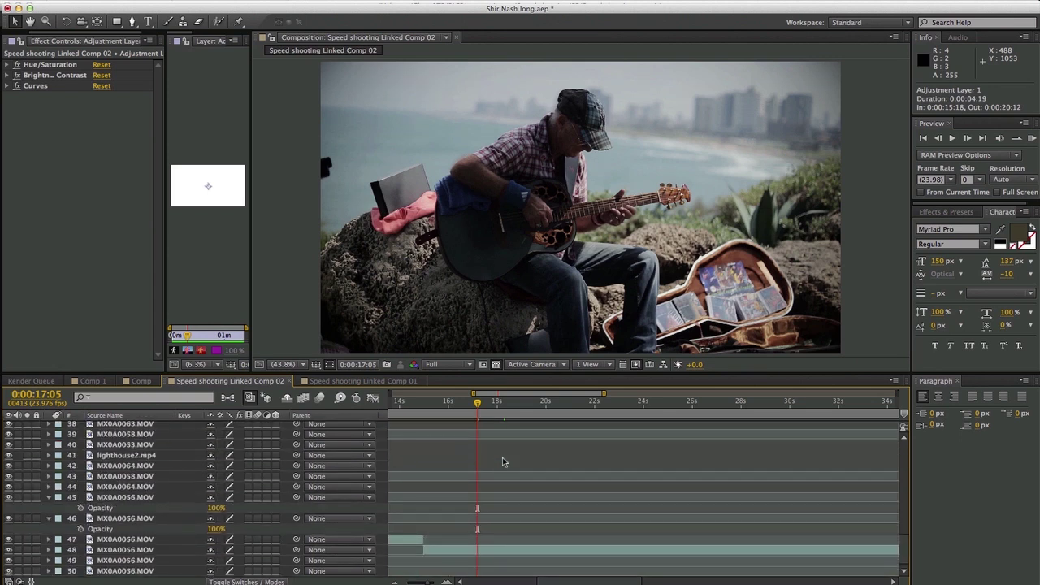
pyautogui.scroll(3, 483, 490)
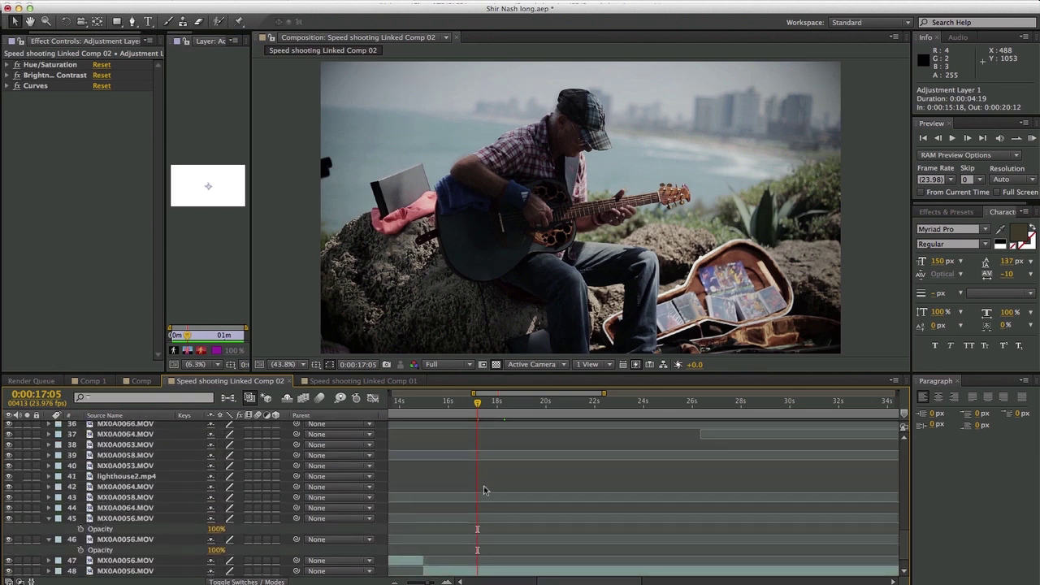
pyautogui.scroll(2, 484, 490)
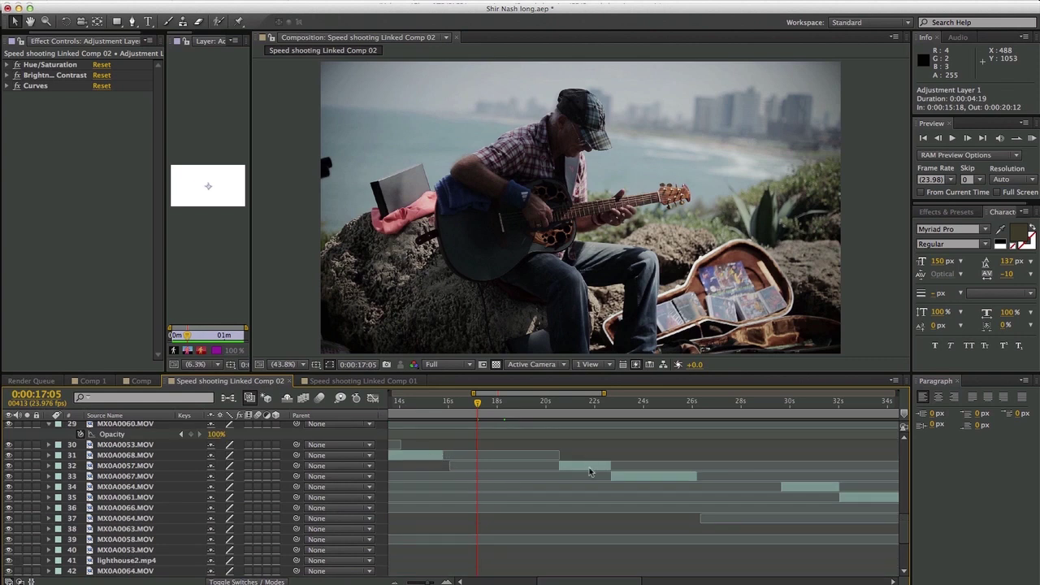
# Look through the footage layers under the solids, select MX0A0056.MOV on layer 48, and return to the per-clip adjustment layers.
pyautogui.scroll(-5, 482, 462)
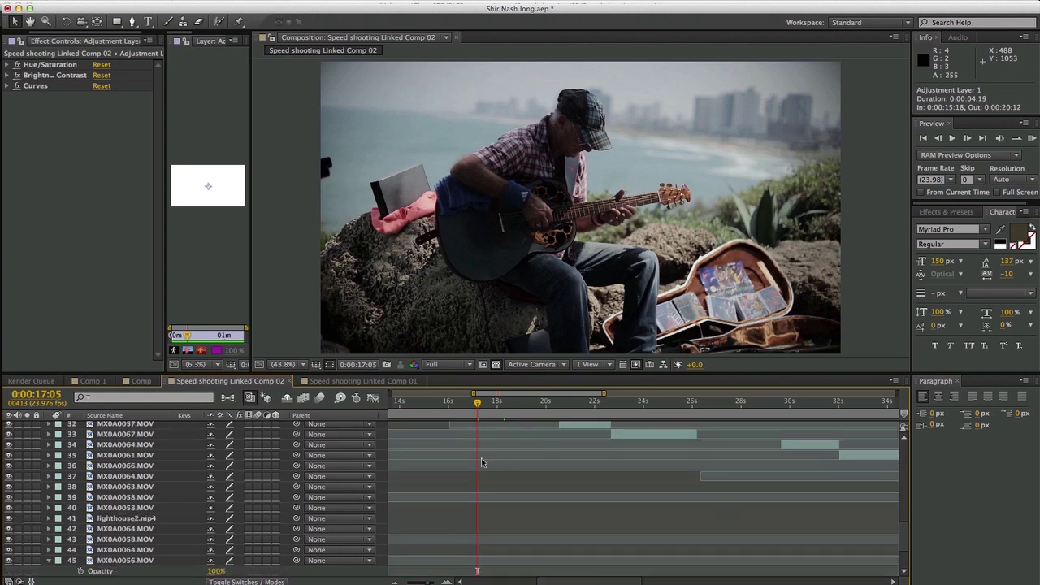
pyautogui.click(499, 550)
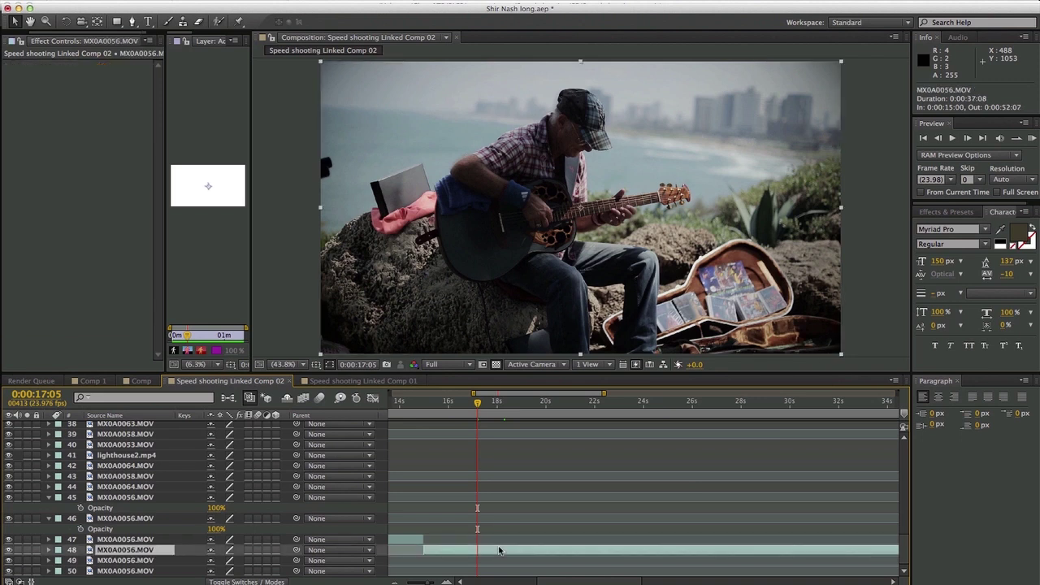
pyautogui.scroll(5, 499, 550)
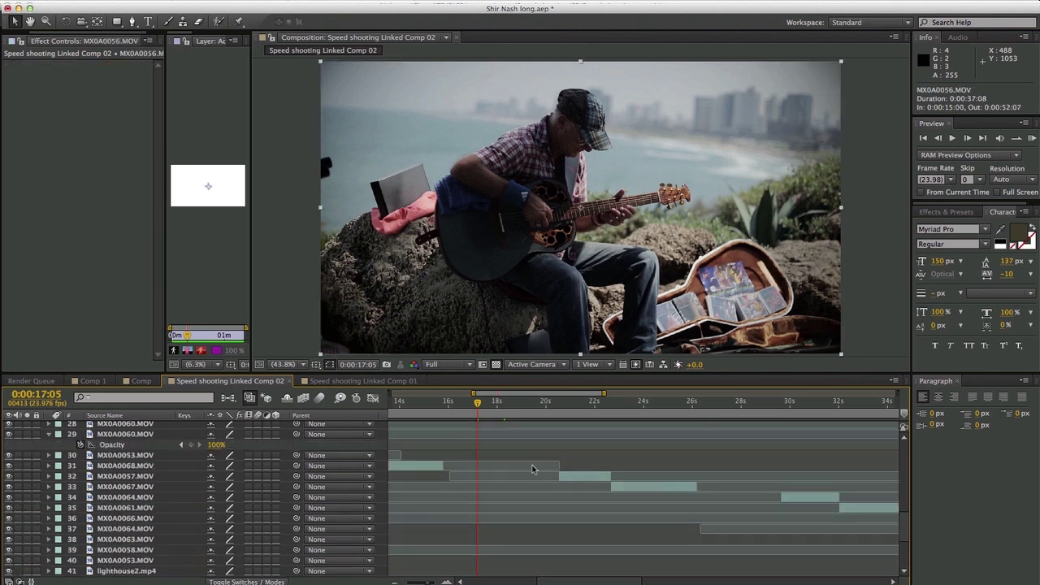
pyautogui.scroll(3, 532, 469)
pyautogui.scroll(5, 532, 469)
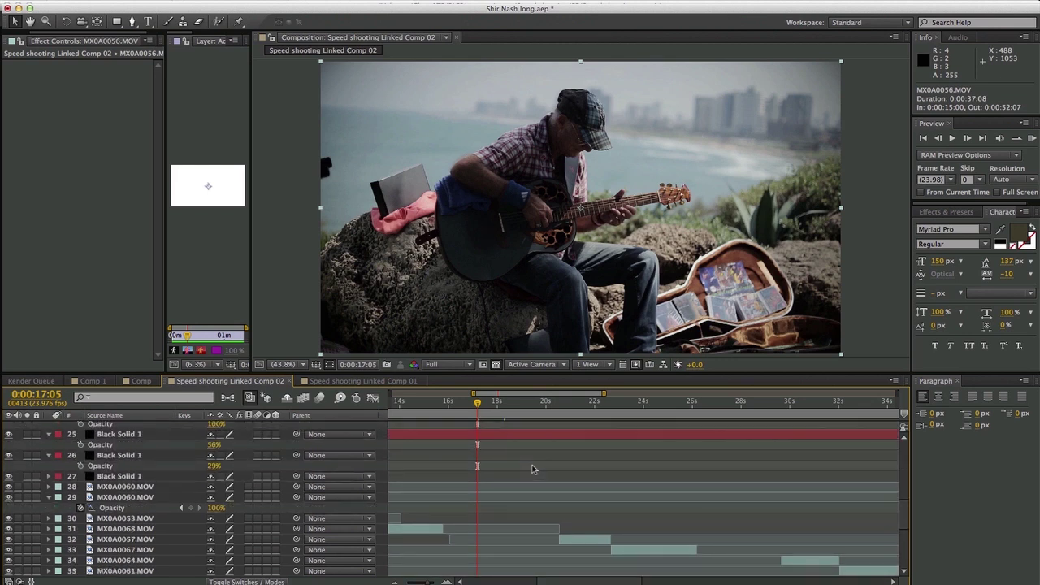
pyautogui.scroll(3, 532, 469)
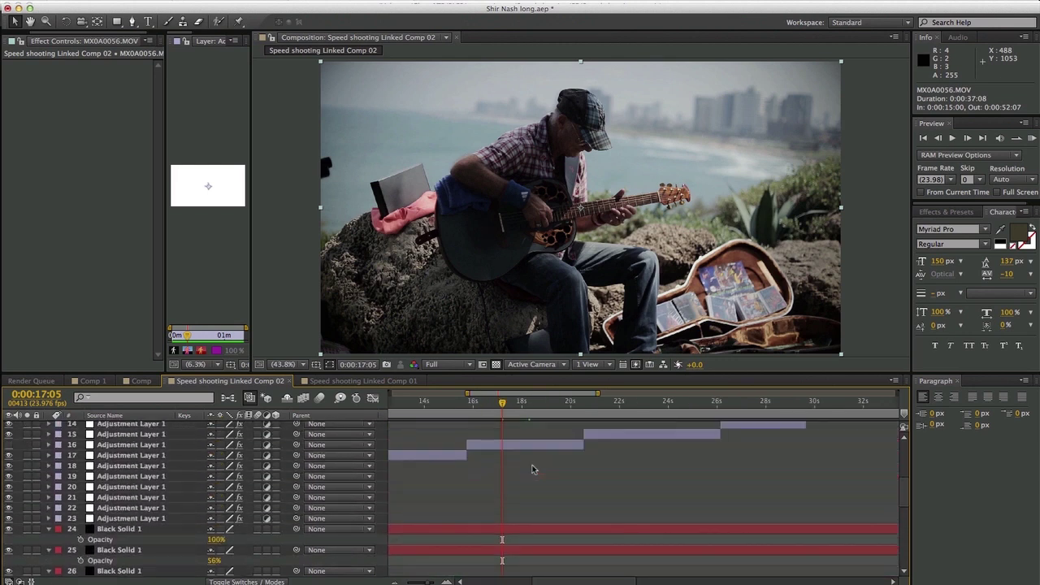
# Make adjustment layer 16 visible again and preview the following shots at 0:00:22:10 and 0:00:24:05.
pyautogui.click(527, 448)
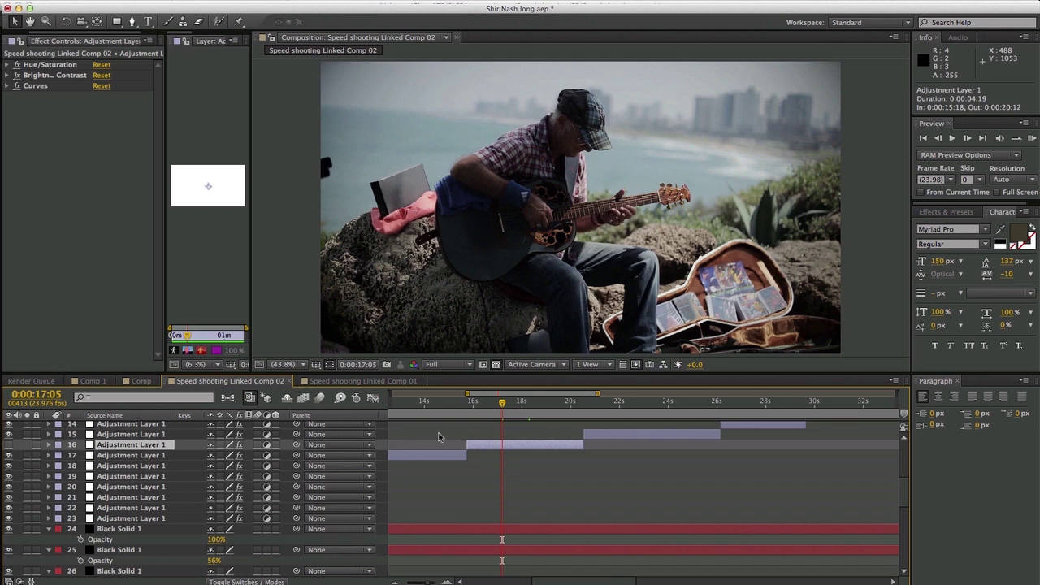
pyautogui.click(9, 445)
pyautogui.click(630, 403)
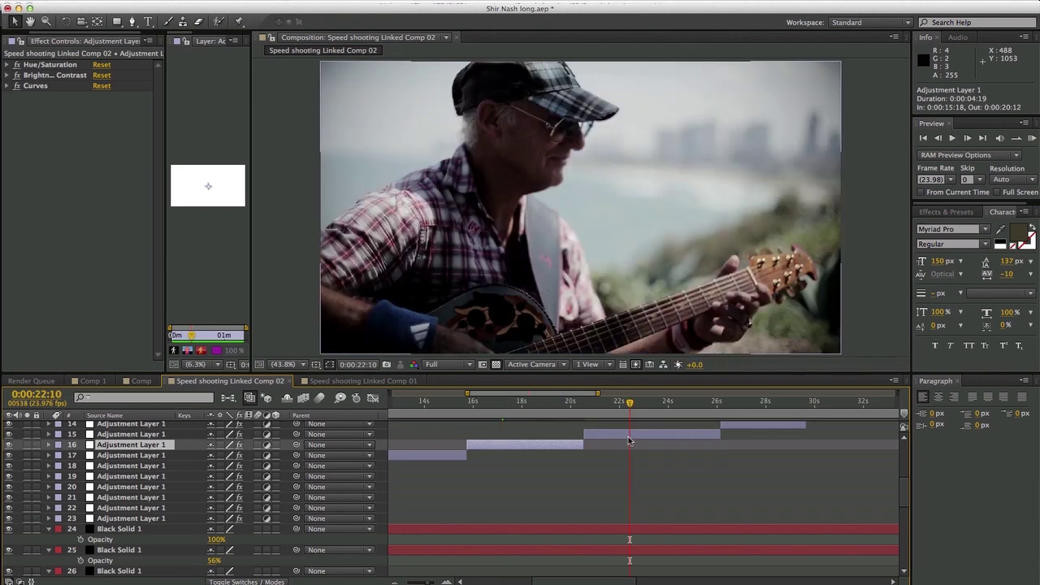
pyautogui.click(673, 403)
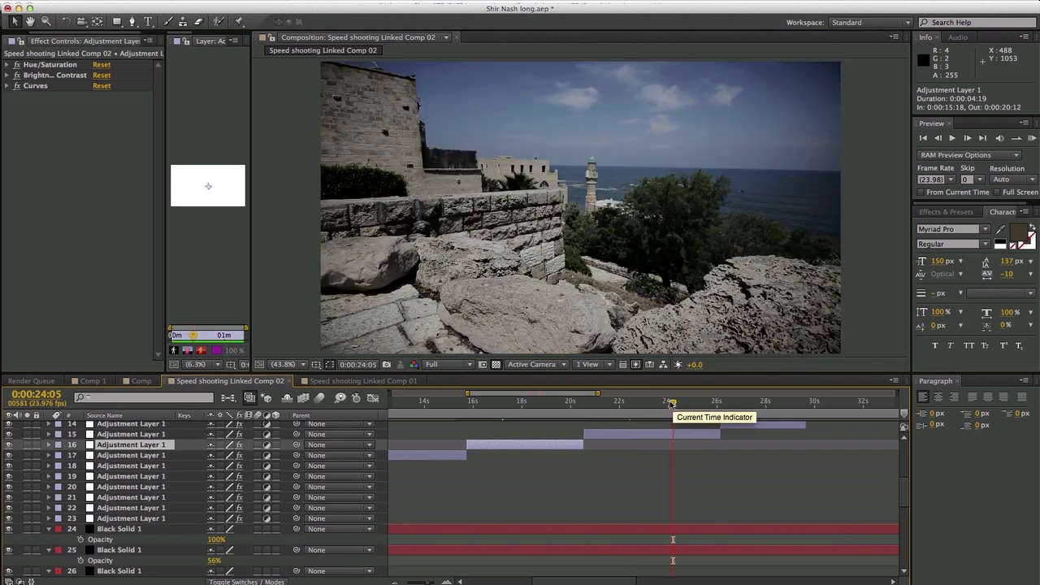
# Move the current time to 0:00:08:00 and select the short adjustment layer 18 covering that shot.
pyautogui.hscroll(-5, 495, 436)
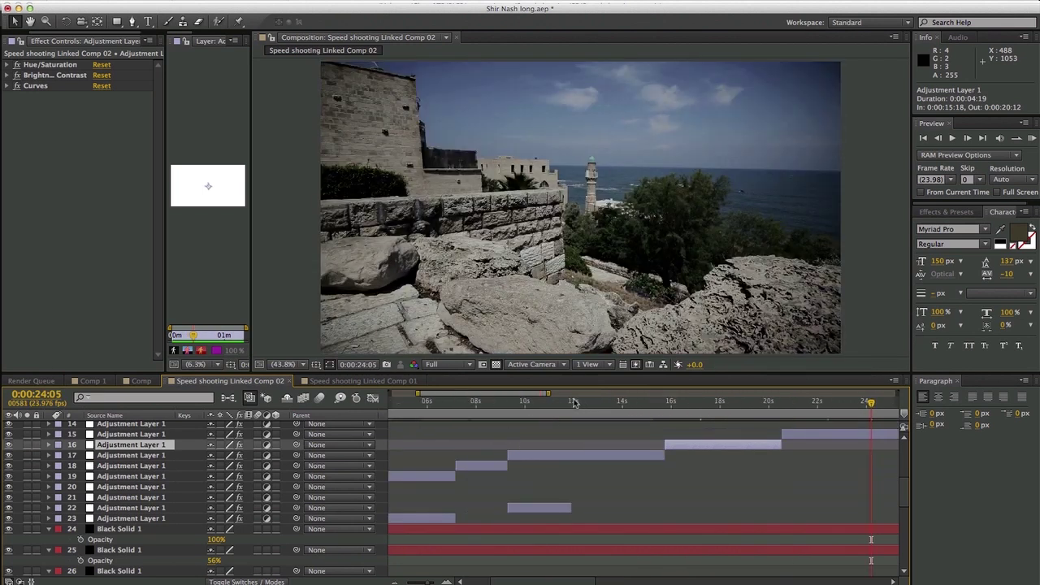
pyautogui.click(476, 401)
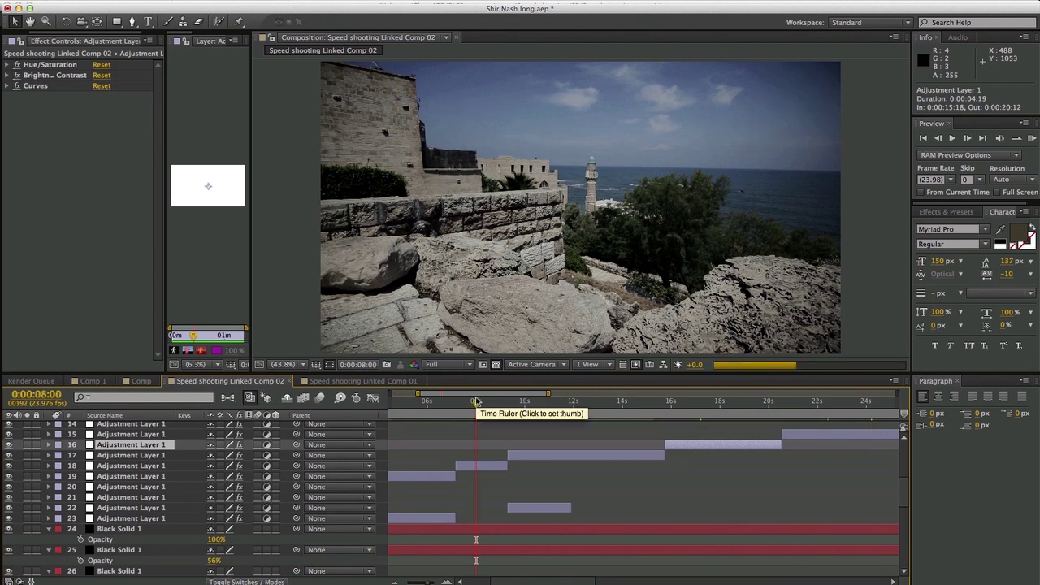
pyautogui.click(490, 470)
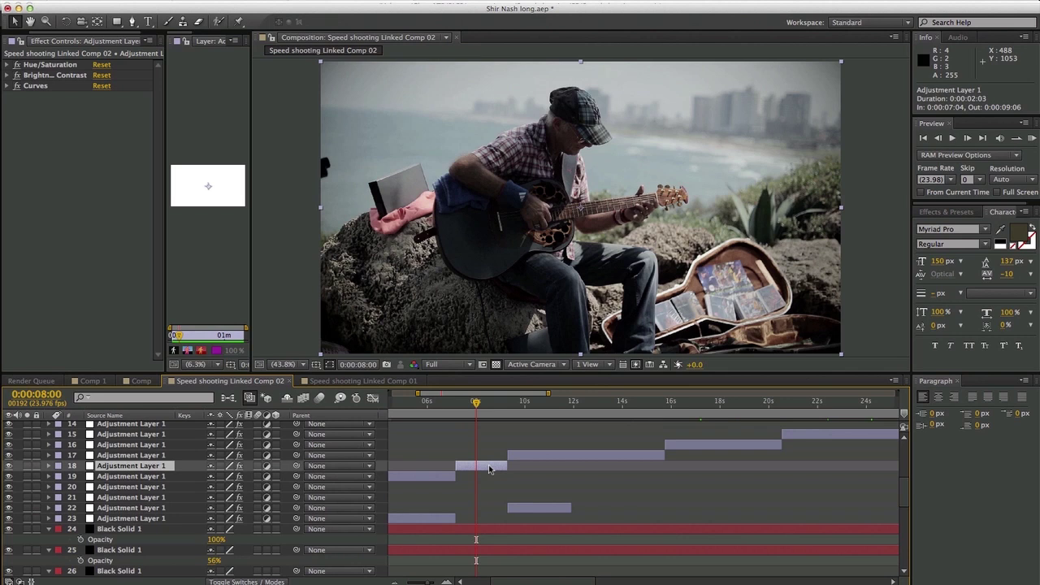
pyautogui.scroll(6, 490, 470)
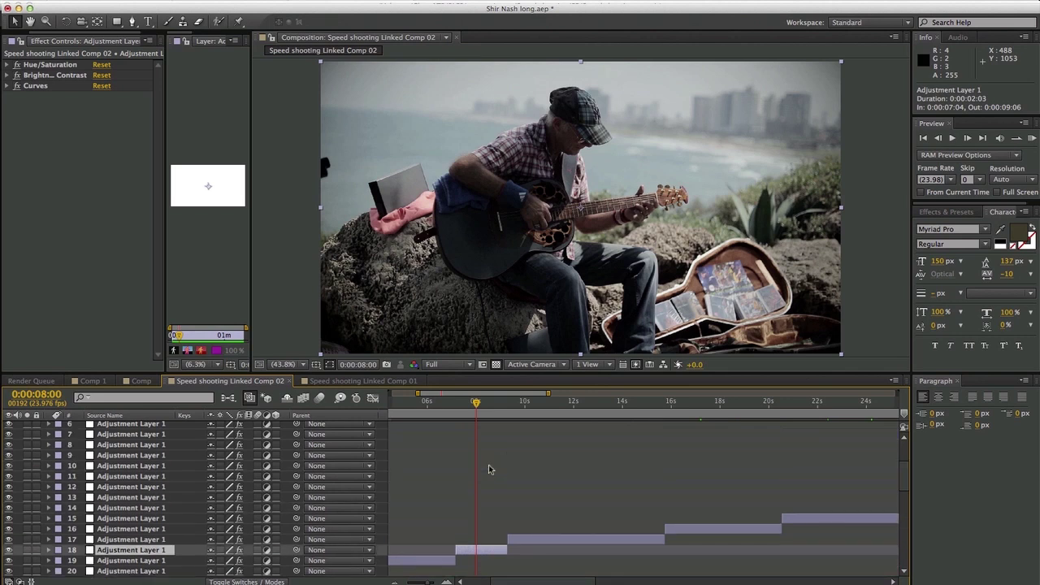
pyautogui.scroll(-6, 489, 468)
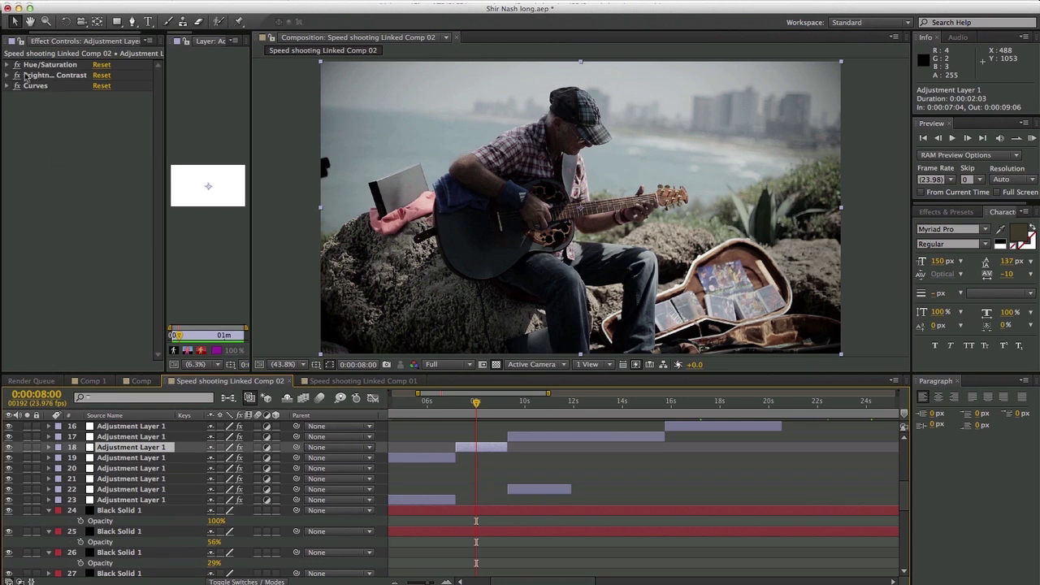
# Hide and show adjustment layer 18 several times to compare the guitarist shot with and without its correction.
pyautogui.click(9, 447)
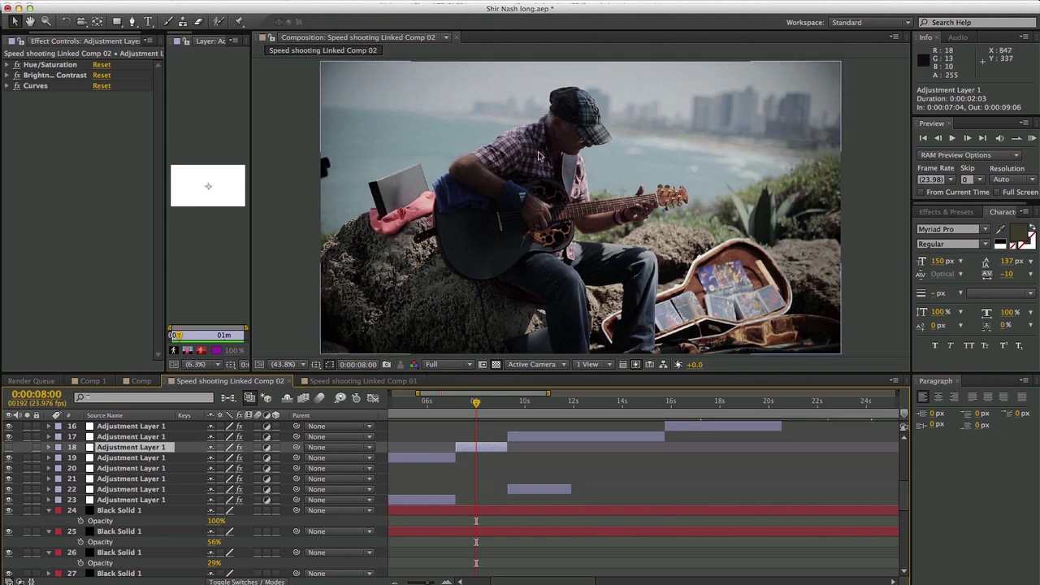
pyautogui.click(9, 448)
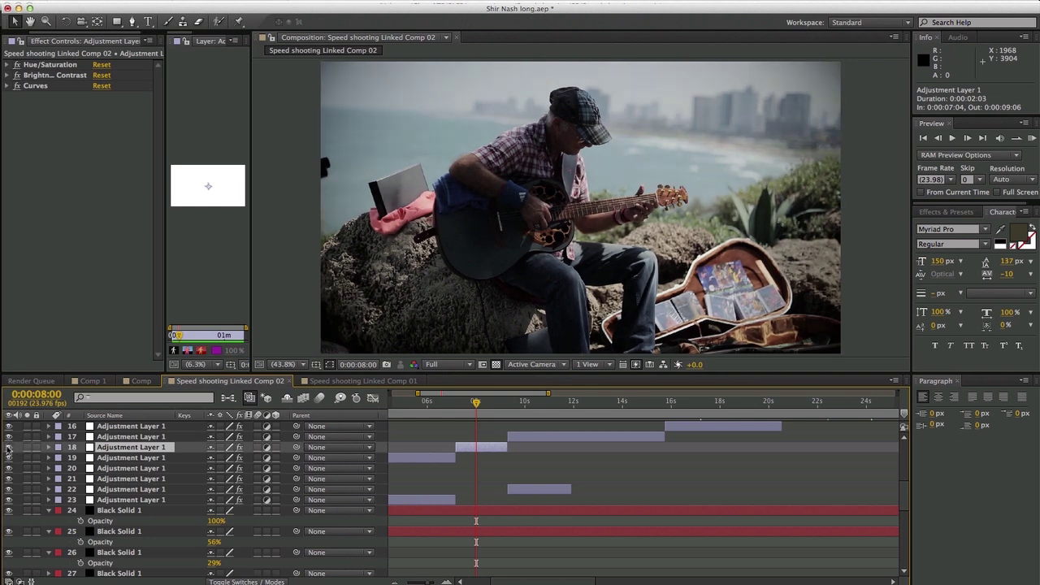
pyautogui.click(9, 448)
pyautogui.click(9, 448)
pyautogui.click(9, 448)
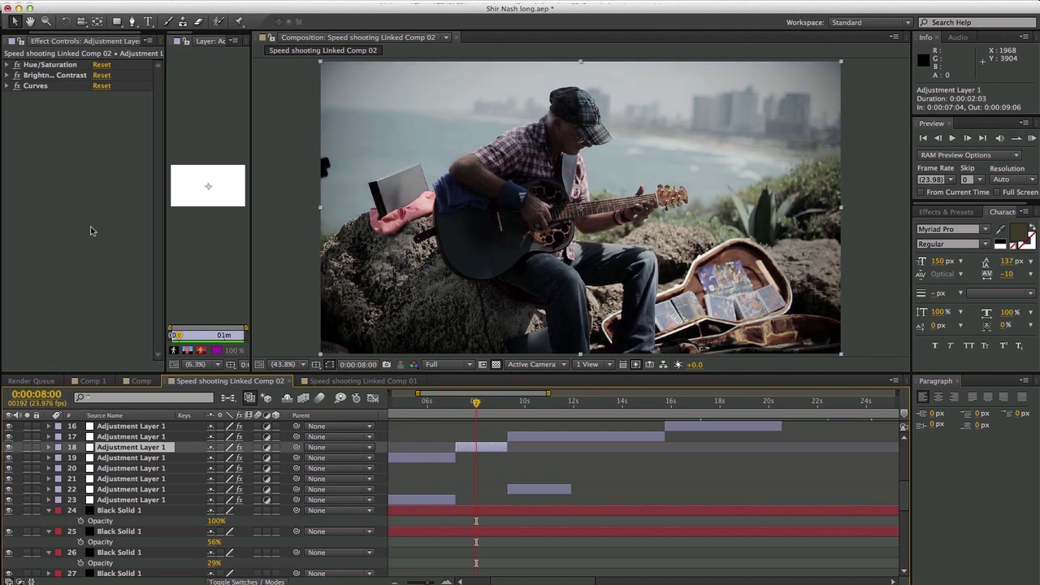
# Review the Hue/Saturation, Brightness & Contrast and Curves settings of adjustment layer 18.
pyautogui.click(7, 65)
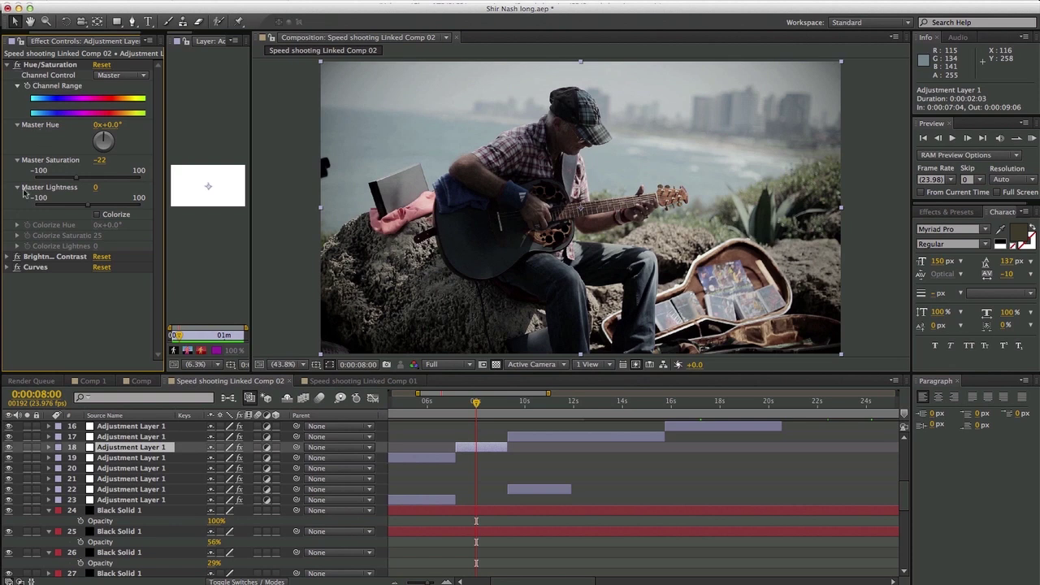
pyautogui.click(8, 257)
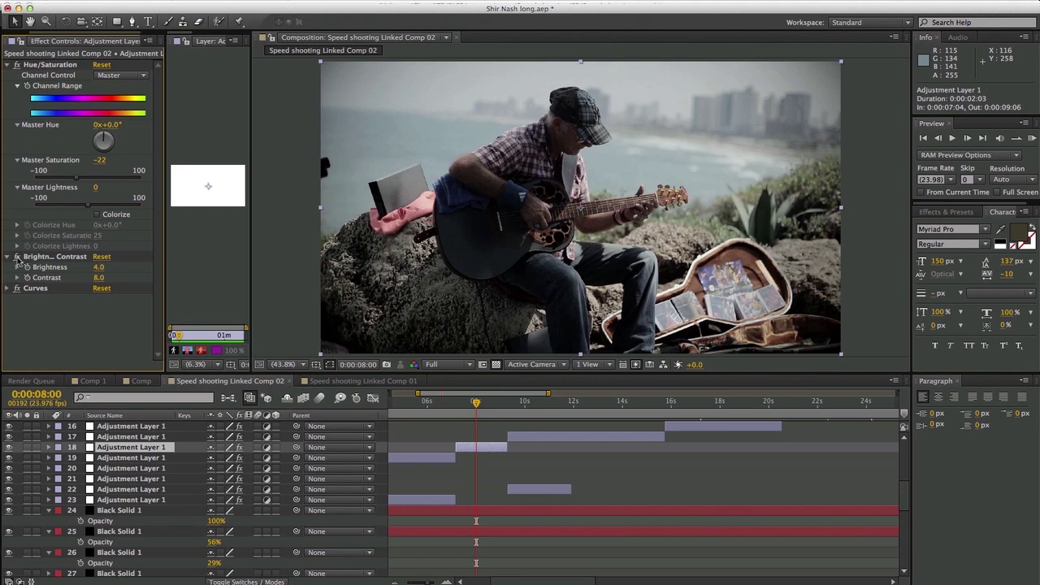
pyautogui.click(7, 65)
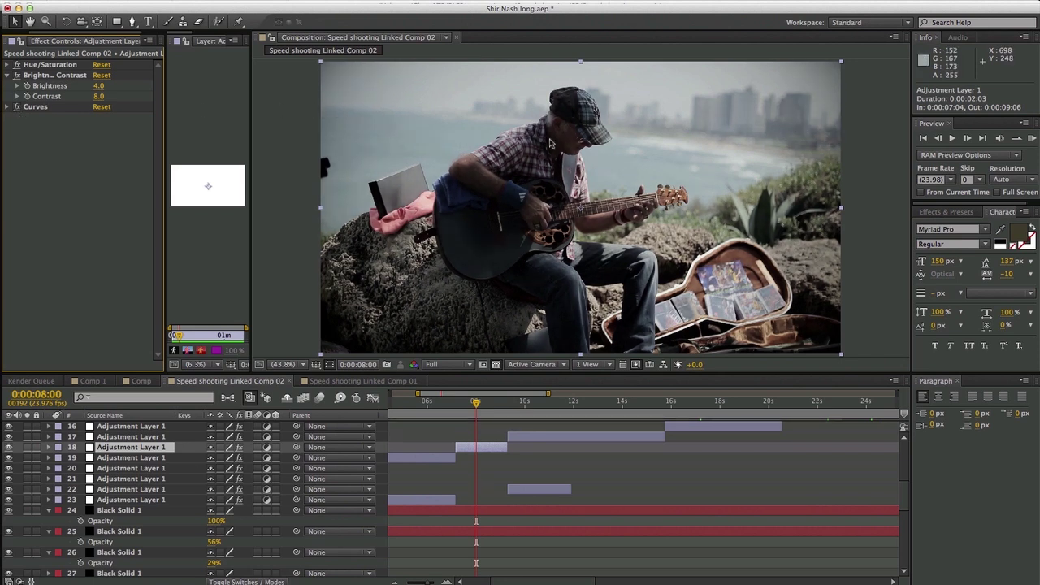
pyautogui.click(7, 107)
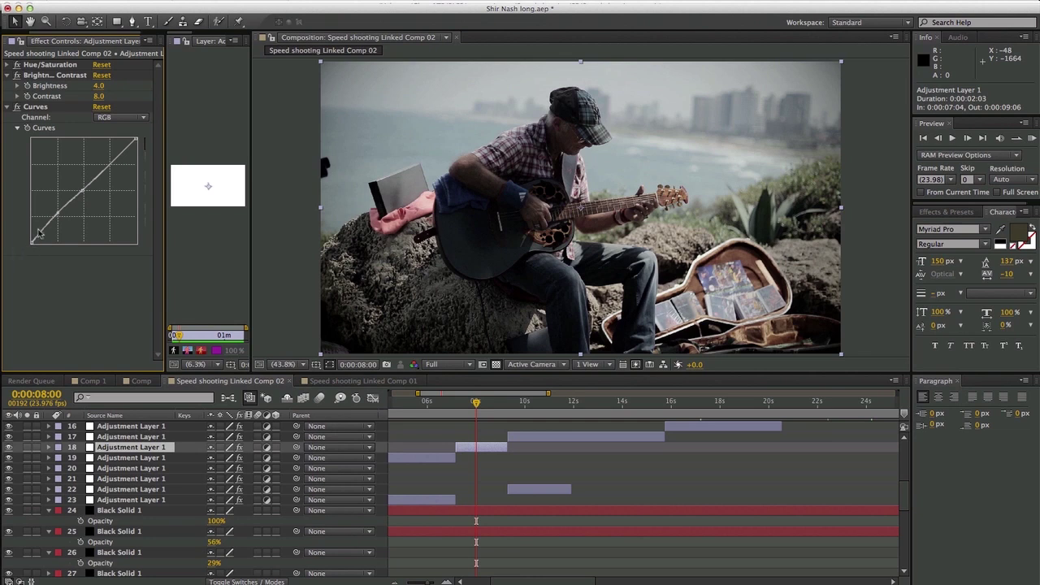
pyautogui.click(8, 108)
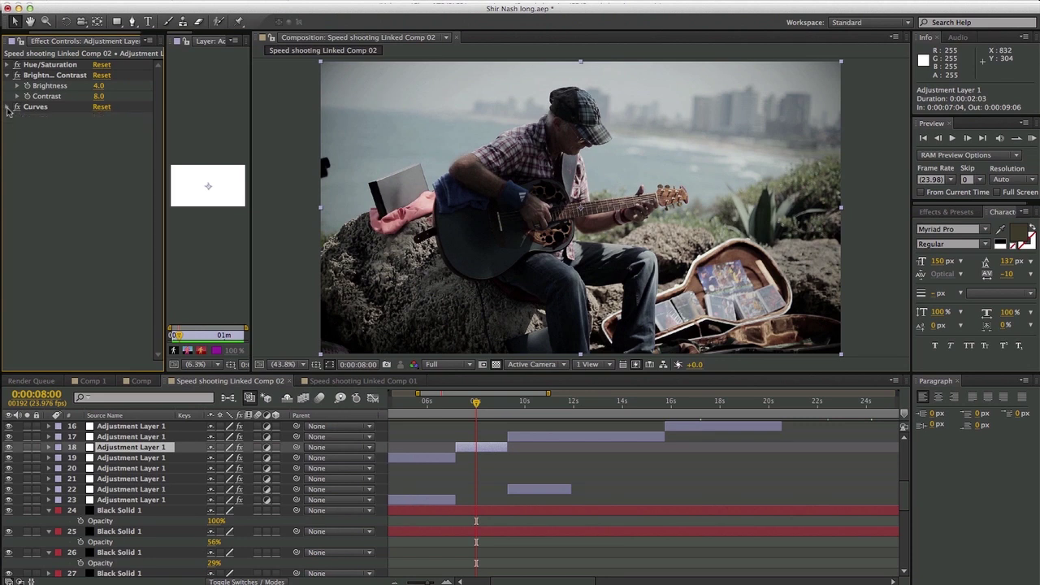
# Go to 0:00:58:13 and check the full-length adjustment layers 1 and 2 above the per-clip ones.
pyautogui.hscroll(10, 492, 457)
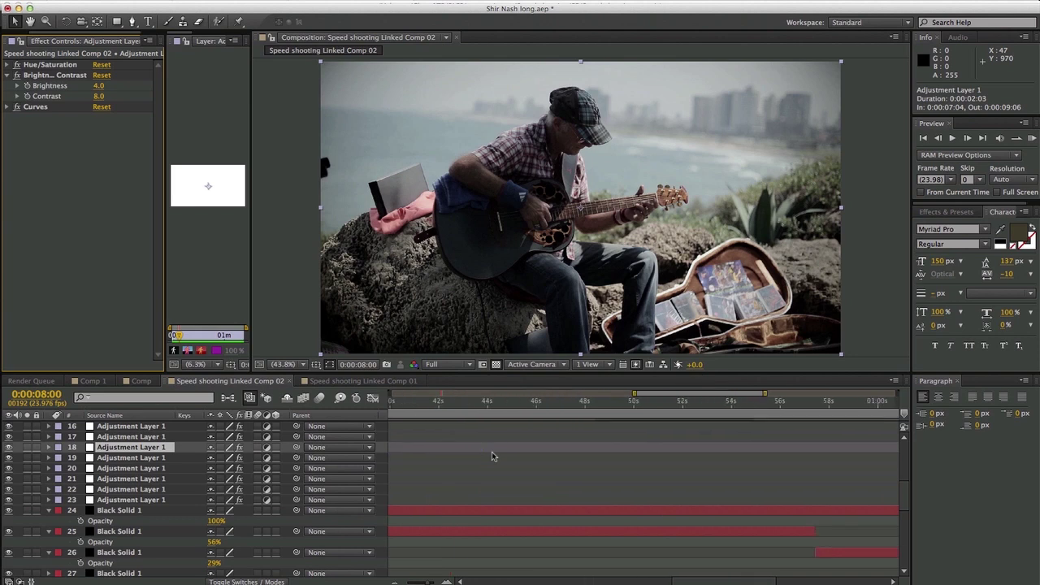
pyautogui.scroll(5, 610, 476)
pyautogui.hscroll(-10, 612, 478)
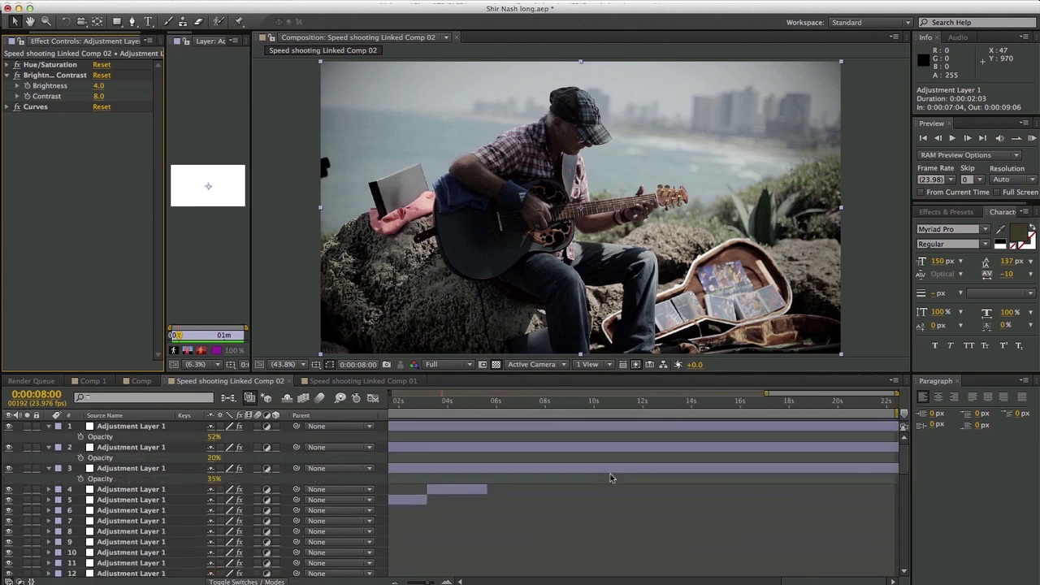
pyautogui.hscroll(12, 612, 478)
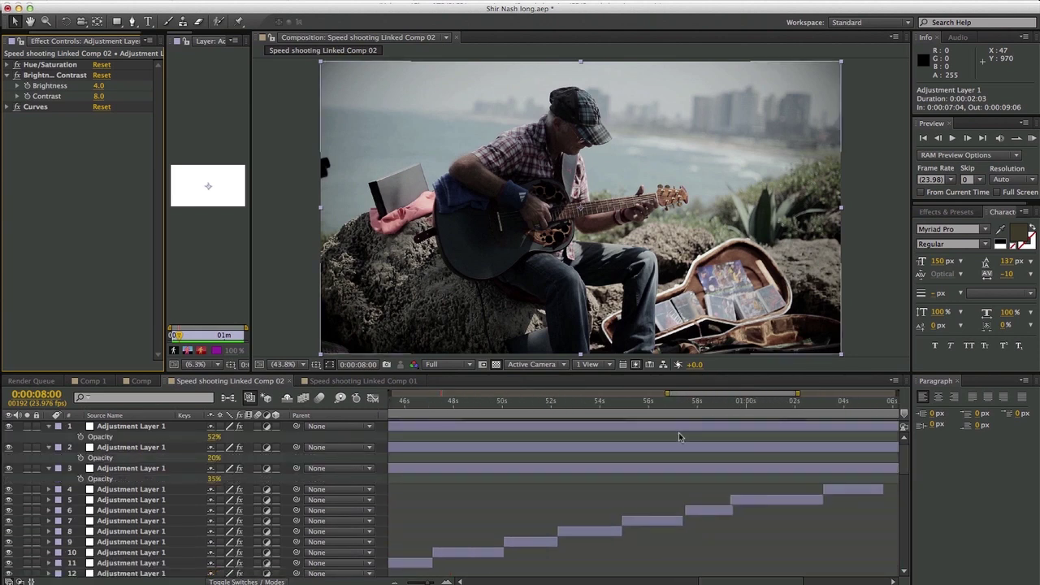
pyautogui.click(711, 405)
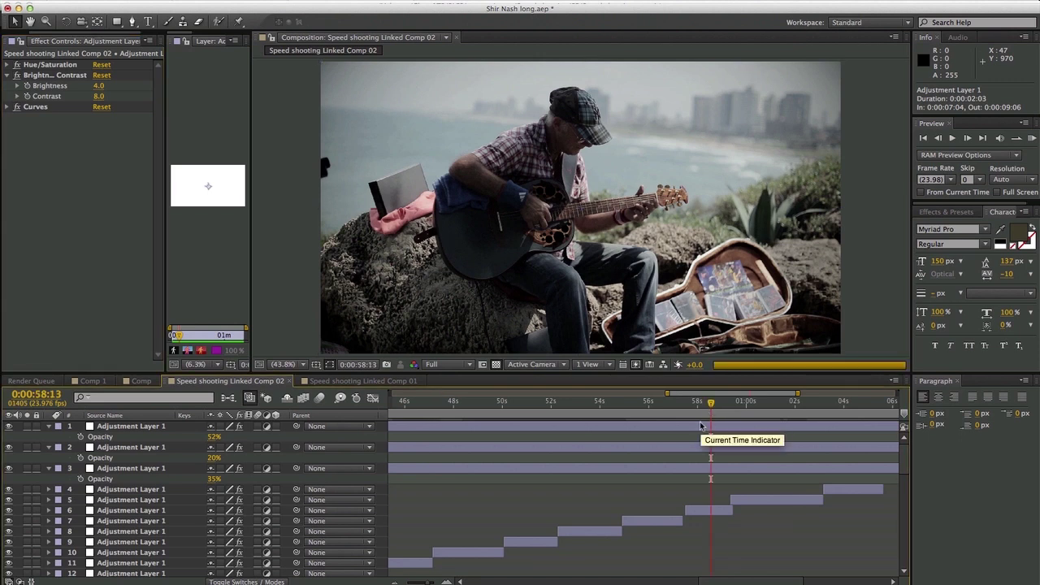
pyautogui.click(701, 426)
pyautogui.click(706, 449)
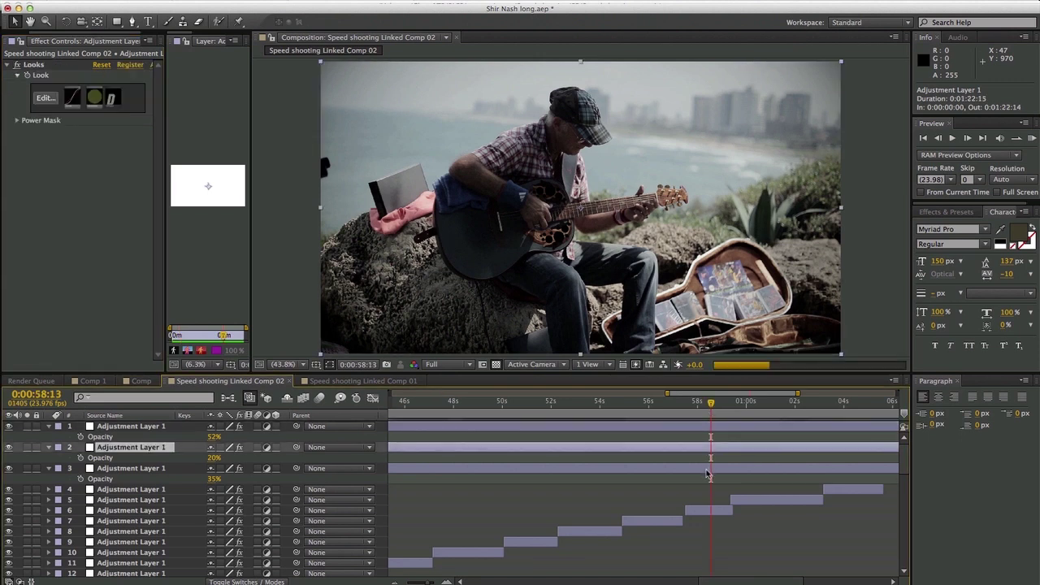
# Move the current time to 0:00:56:11, select adjustment layer 7, and toggle its visibility to compare its effect.
pyautogui.click(660, 403)
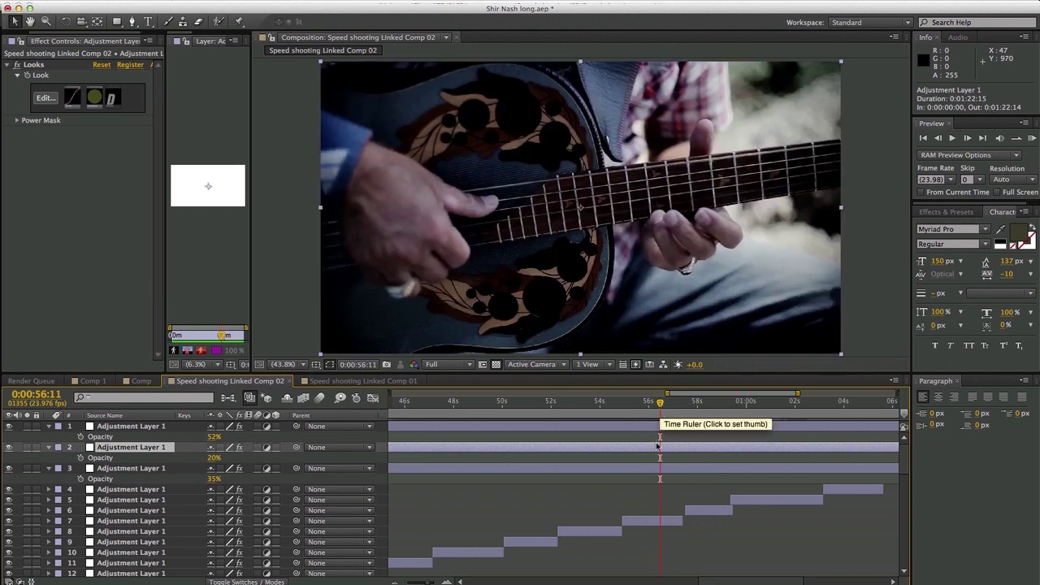
pyautogui.click(658, 522)
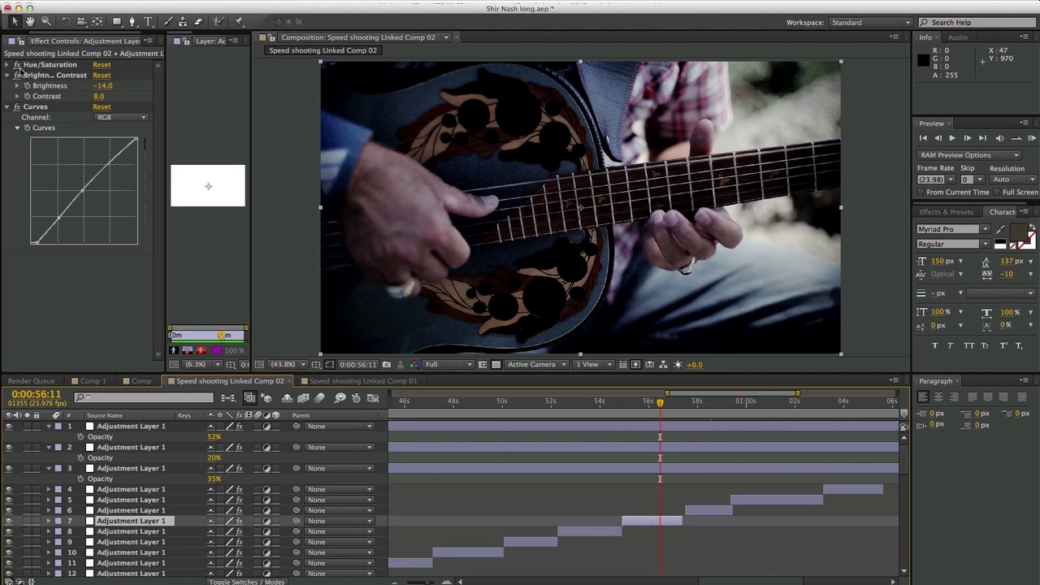
pyautogui.click(8, 521)
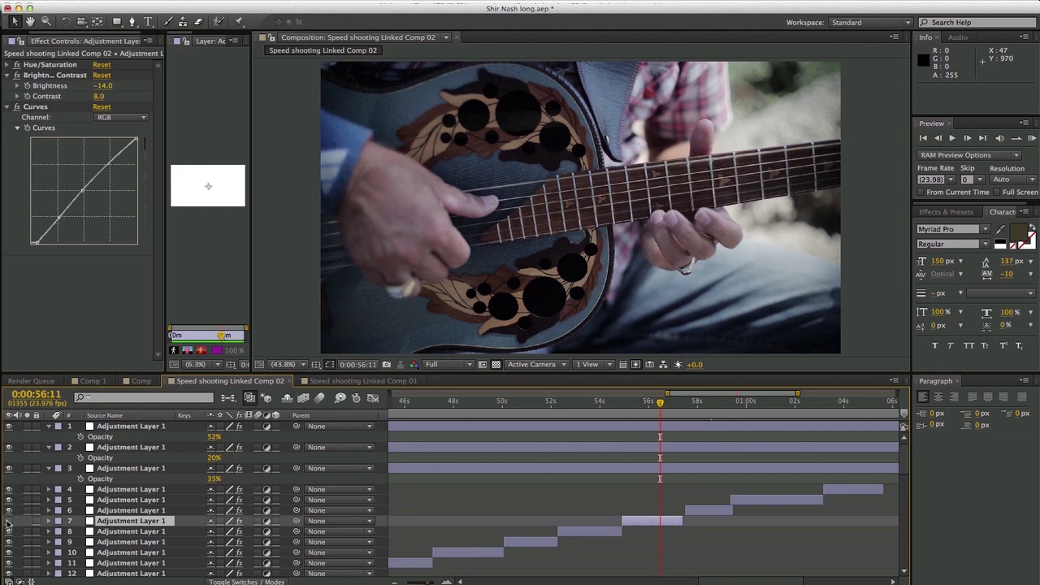
pyautogui.click(8, 521)
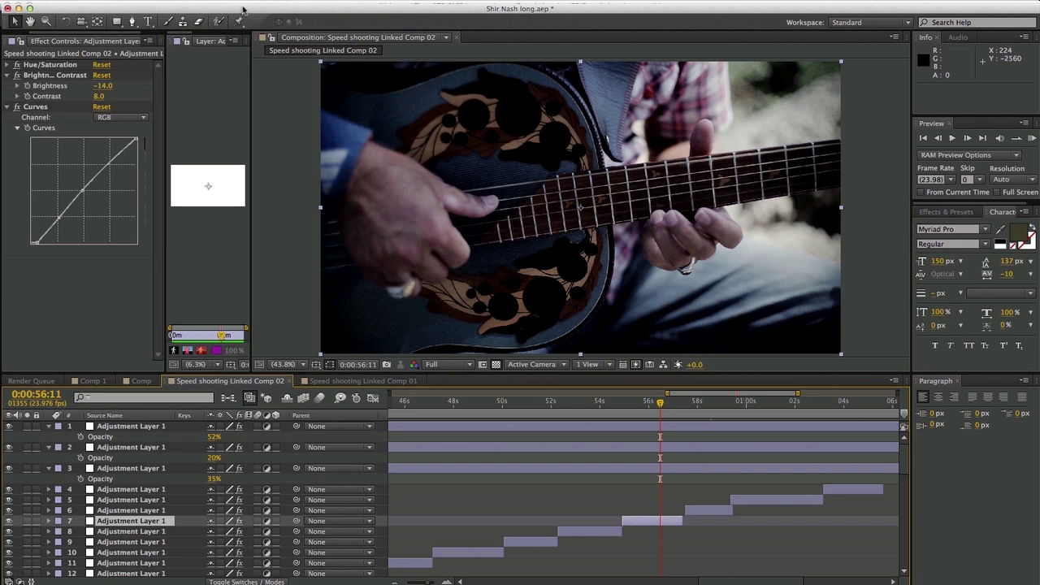
# Switch to Premiere Pro and select the Speed shooting Linked Comp 02 clip on the Video 4 track.
pyautogui.hotkey('ctrl', 'Up')
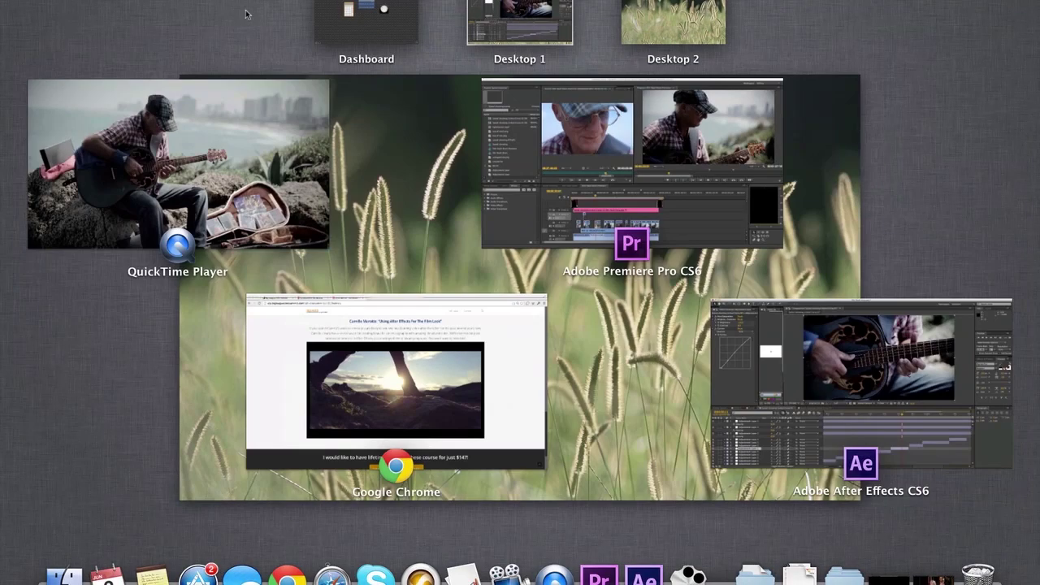
pyautogui.click(665, 128)
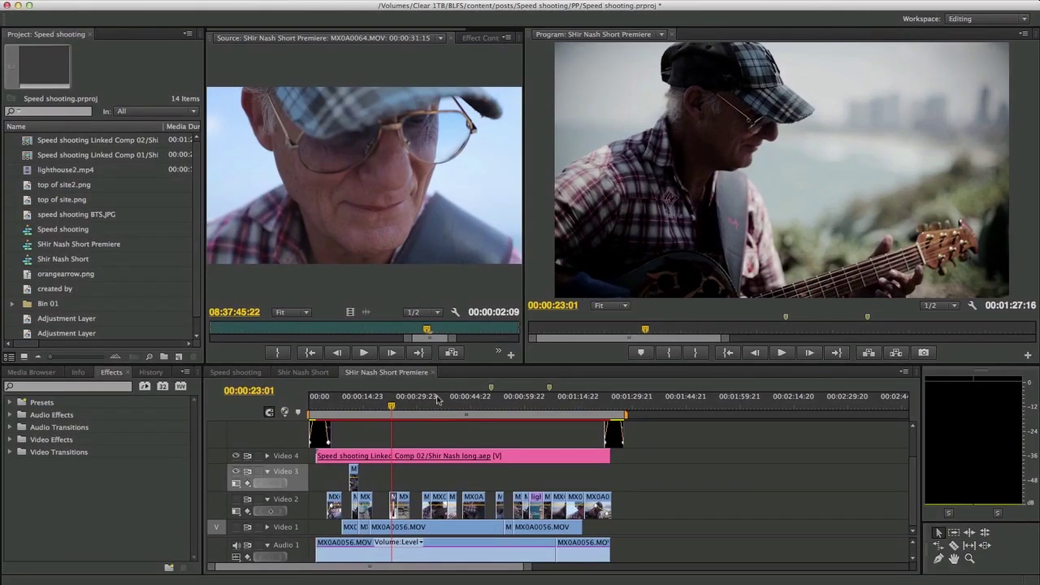
pyautogui.click(525, 460)
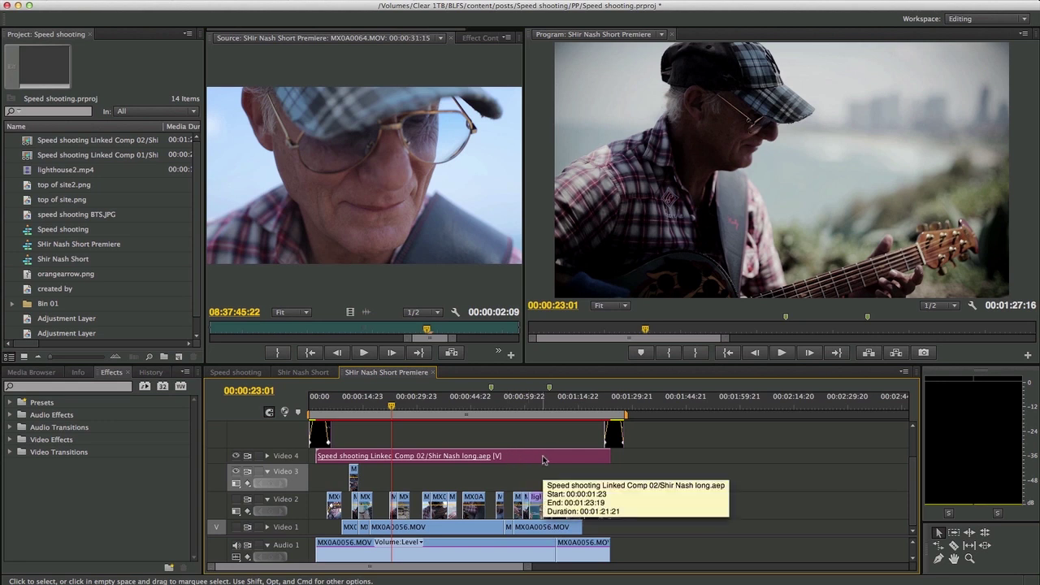
# Switch to the linked composition in After Effects and return to the Premiere Pro sequence.
pyautogui.hotkey('ctrl', 'Up')
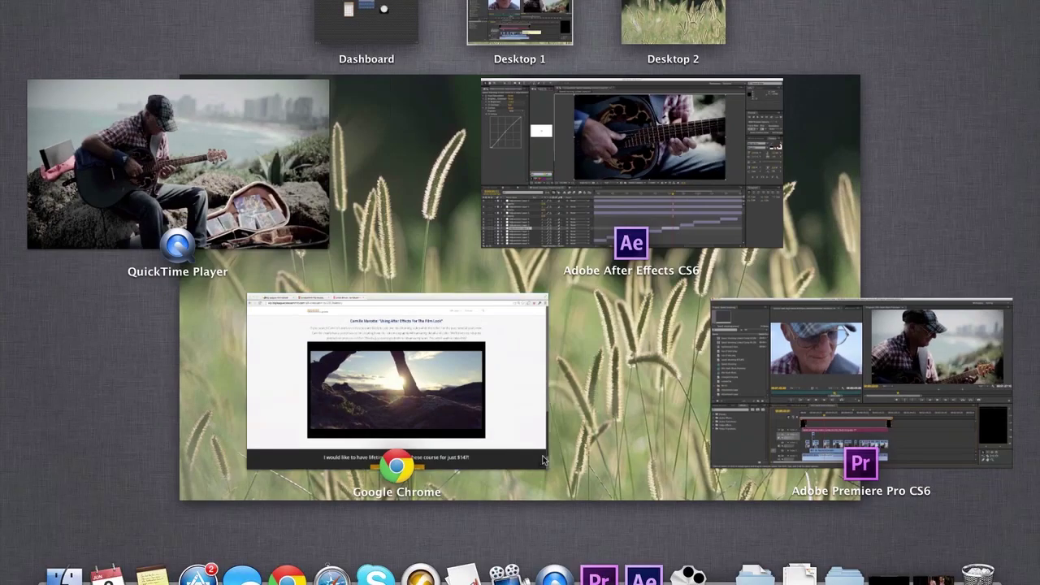
pyautogui.click(624, 226)
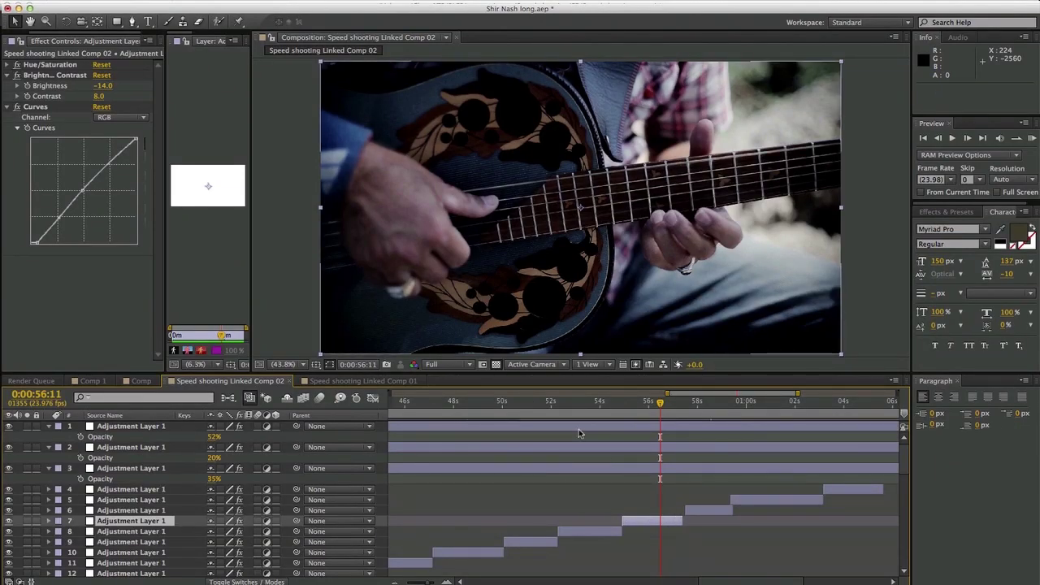
pyautogui.hotkey('ctrl', 'Up')
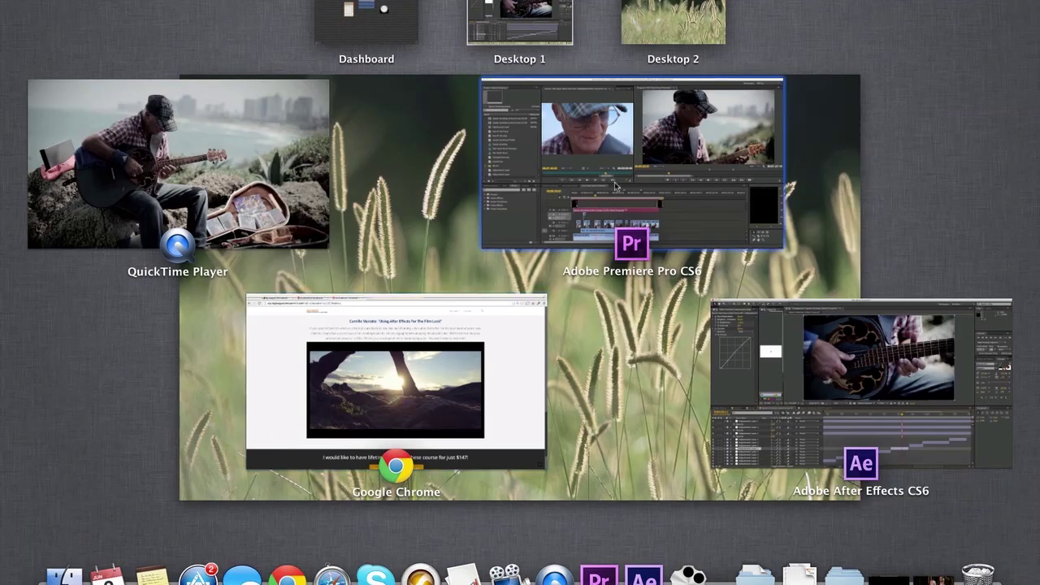
pyautogui.click(616, 186)
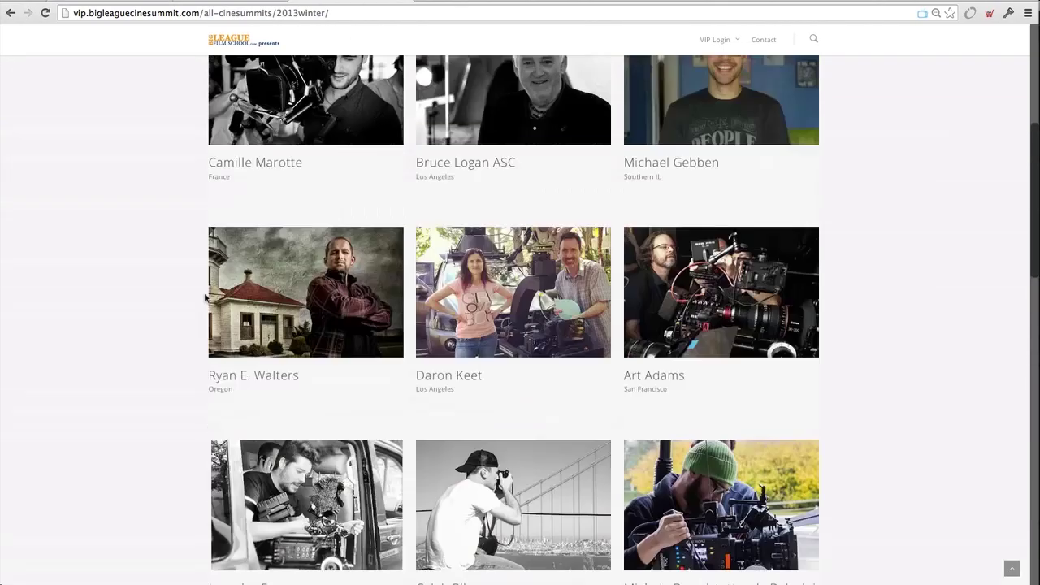
# Browse the presenters on the 2013 Winter CineSummit page, then bring up the Big League Film School home page.
pyautogui.scroll(4, 205, 298)
pyautogui.scroll(-10, 205, 298)
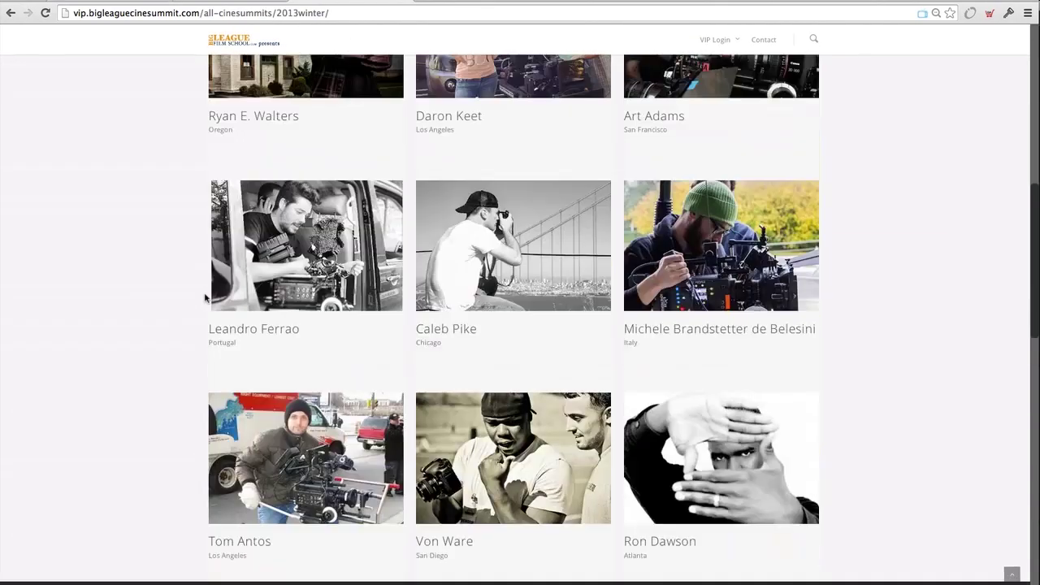
pyautogui.scroll(10, 205, 298)
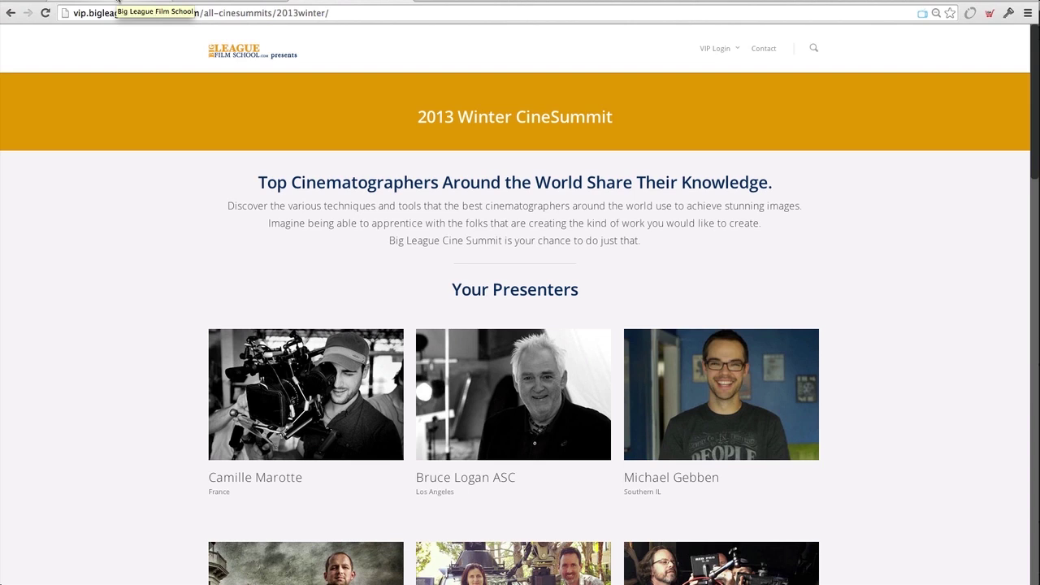
pyautogui.click(118, 3)
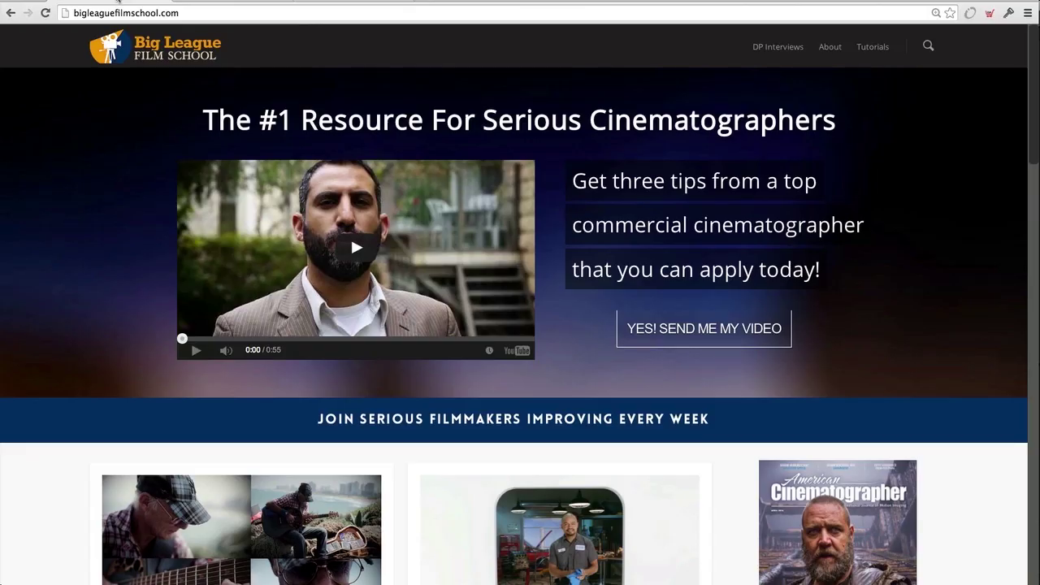